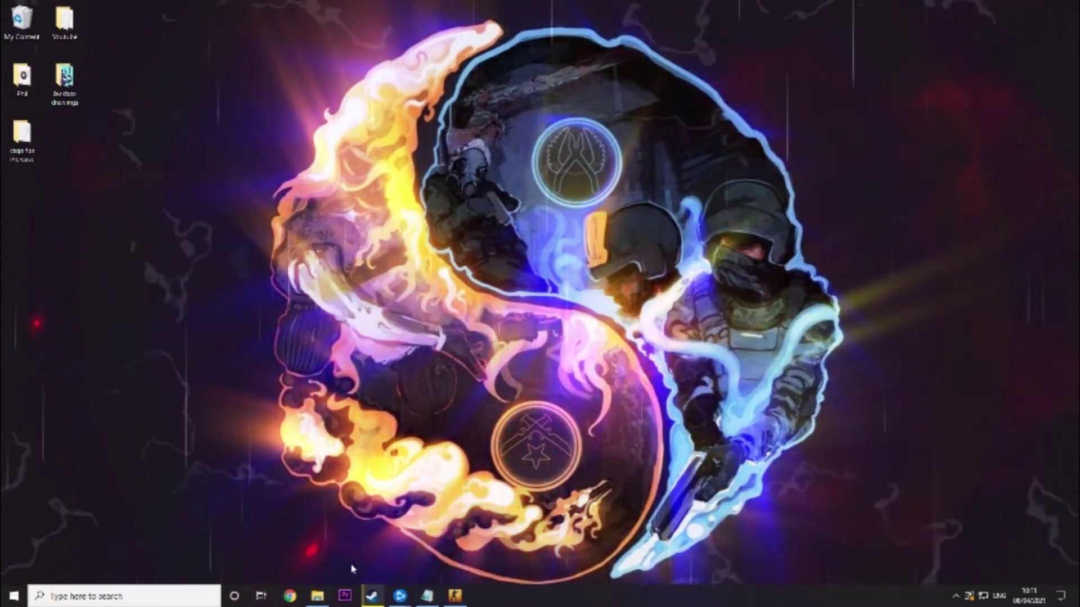
Step: Launch Task Manager by searching 'task'
{"action": "left_click", "coordinate": [112, 595]}
{"action": "type", "text": "task"}
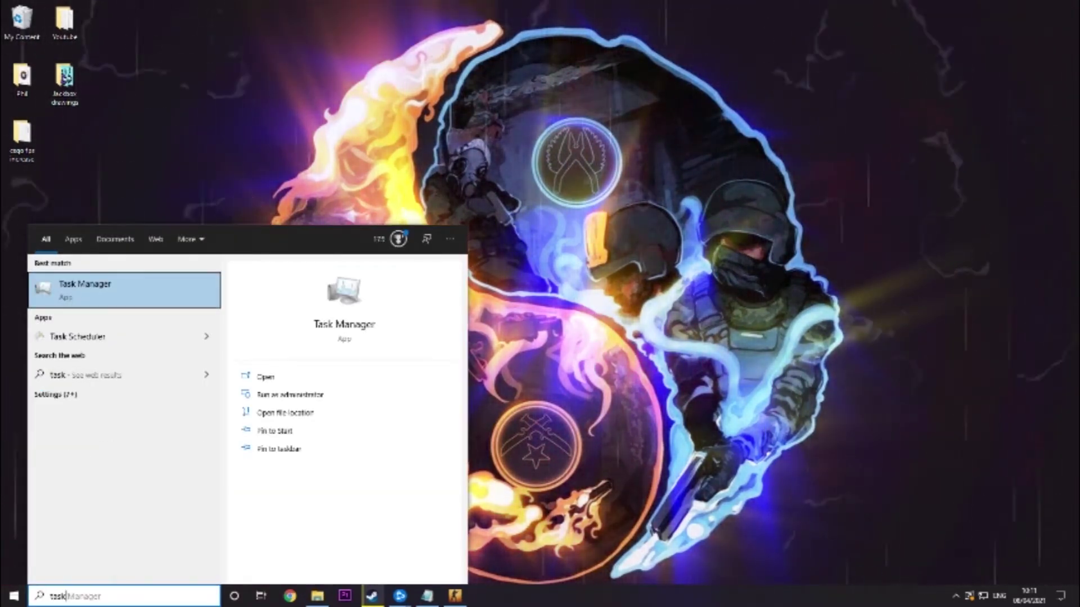
{"action": "key", "text": "Return"}
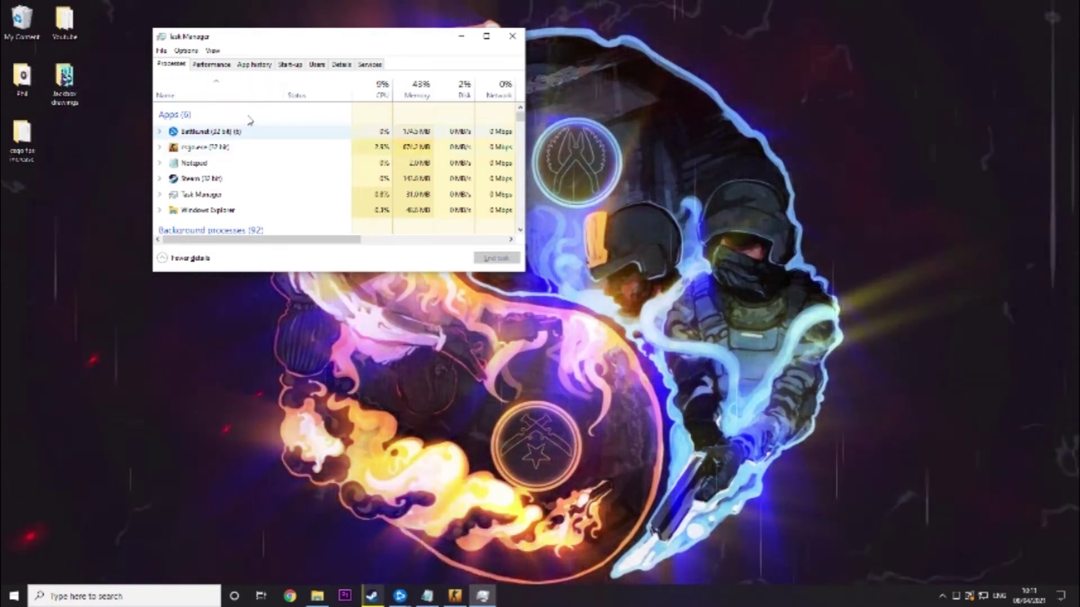
Step: Set csgo.exe to High priority in the Details list, then minimize Task Manager
{"action": "left_click", "coordinate": [340, 65]}
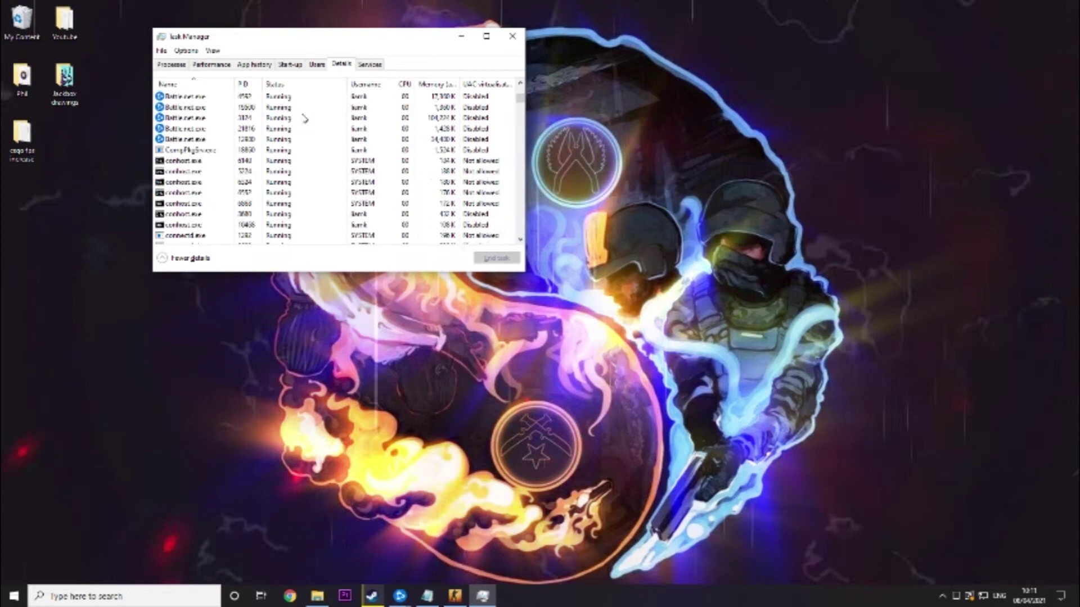
{"action": "scroll", "coordinate": [303, 118], "scroll_direction": "down", "scroll_amount": 2}
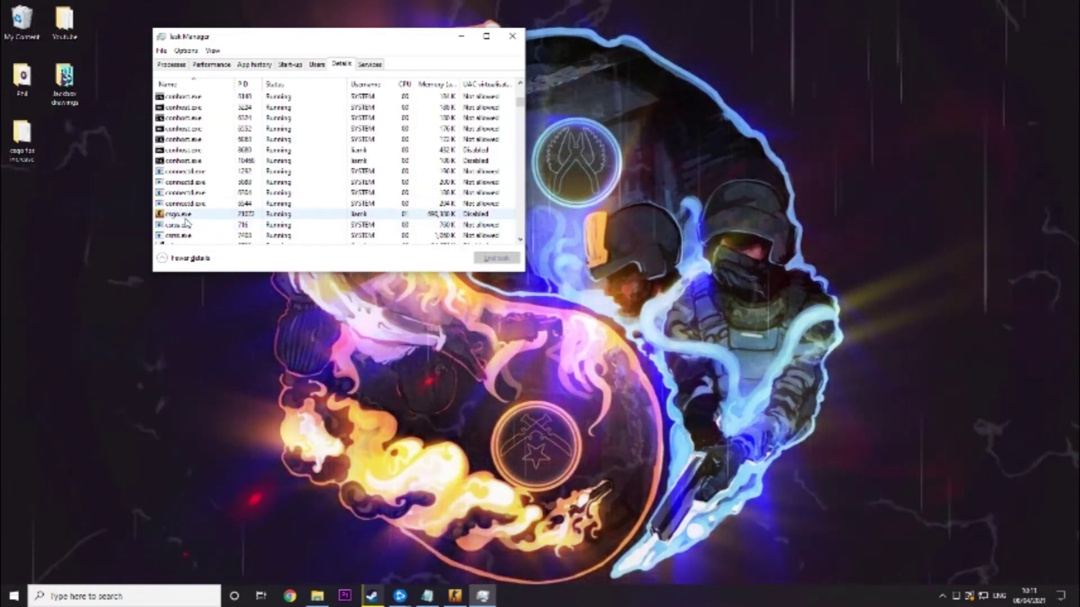
{"action": "right_click", "coordinate": [186, 220]}
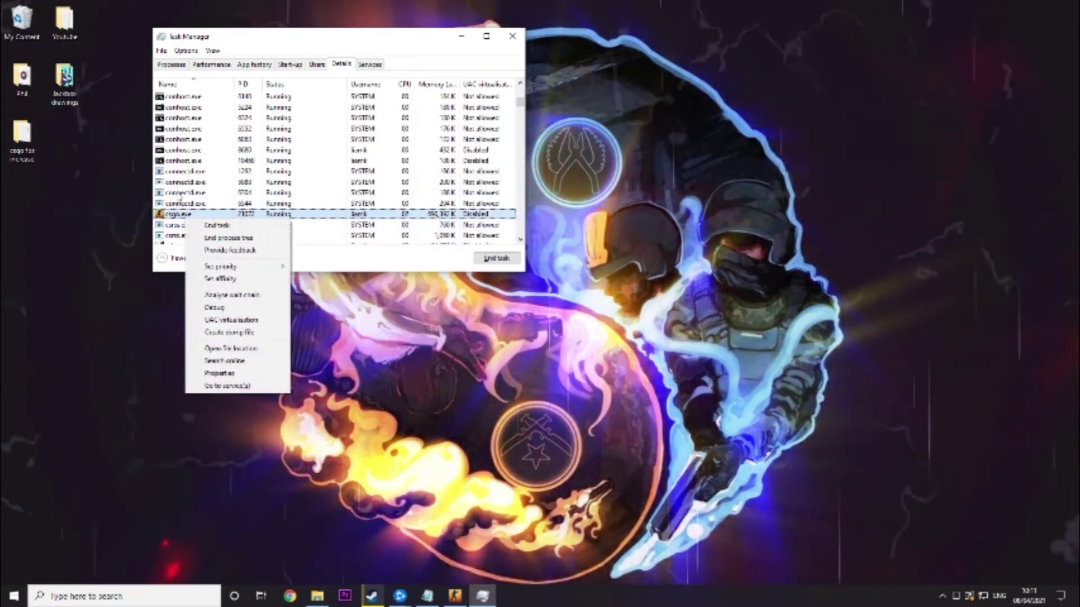
{"action": "mouse_move", "coordinate": [235, 269]}
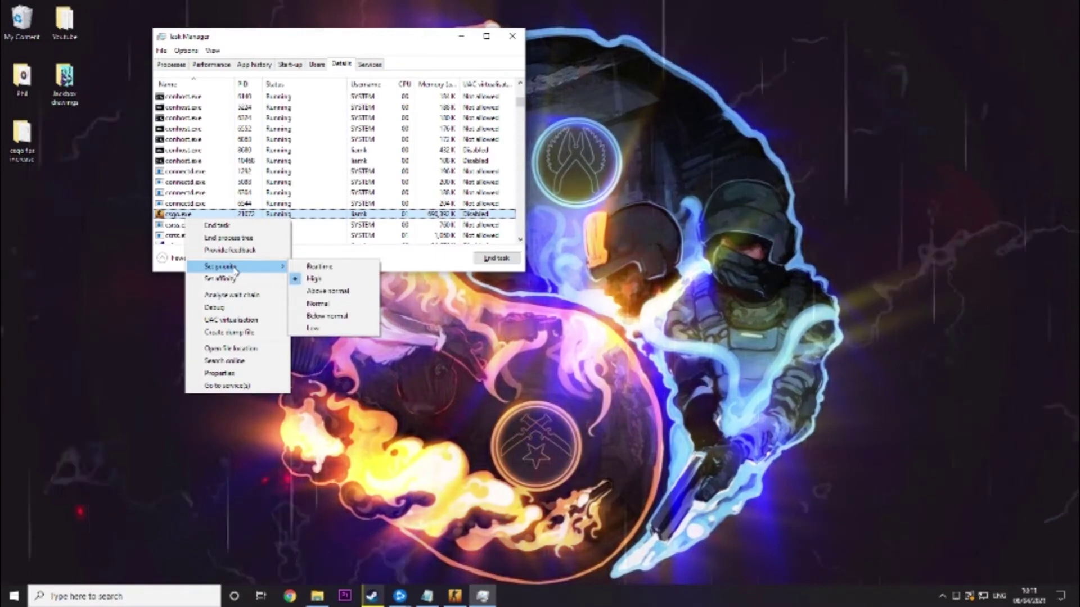
{"action": "left_click", "coordinate": [337, 280]}
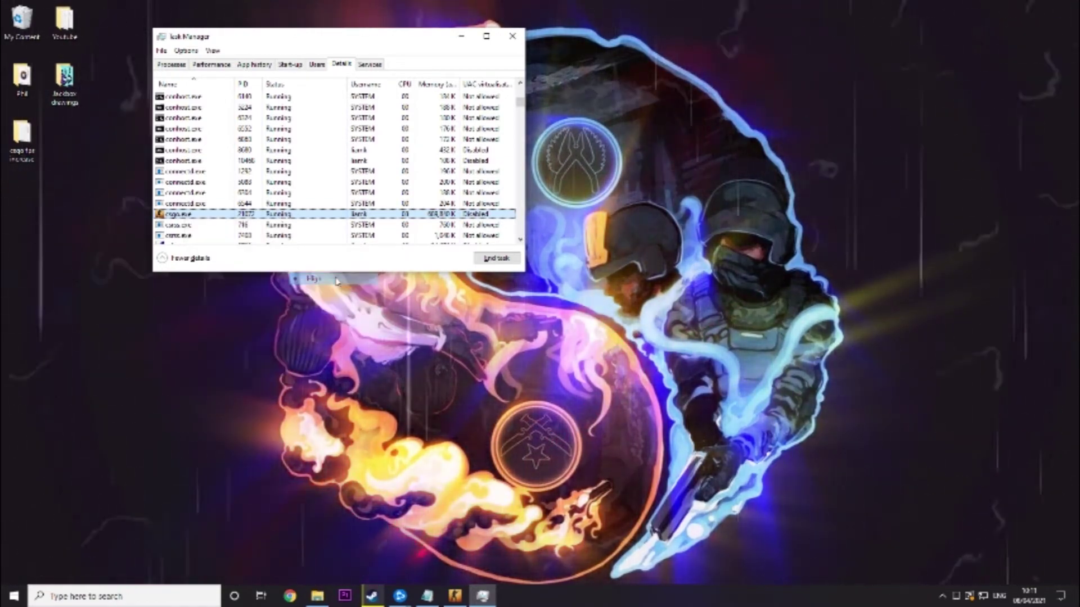
{"action": "left_click", "coordinate": [471, 42]}
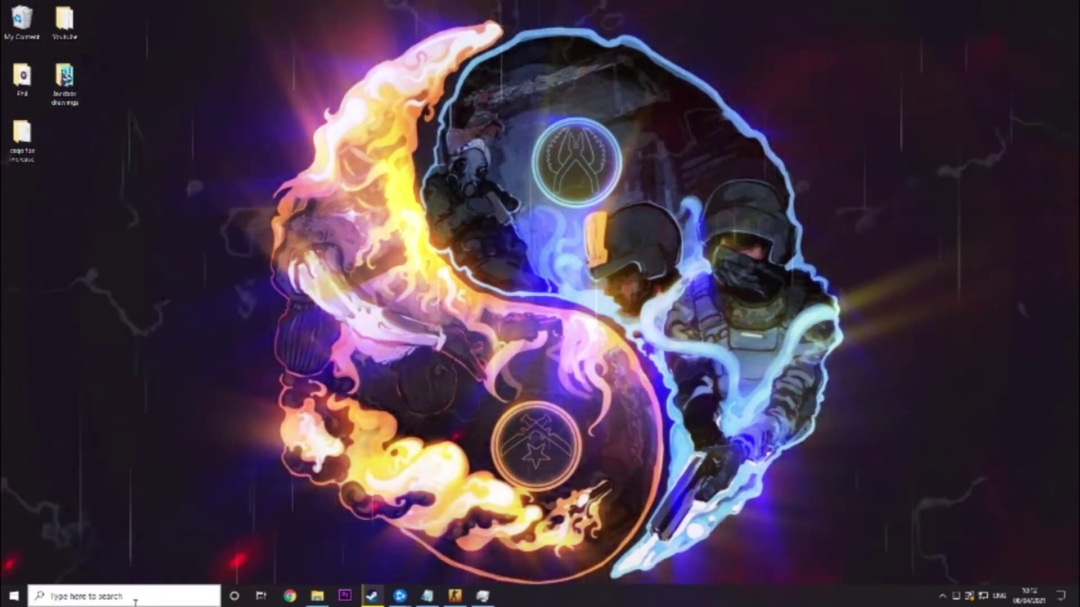
Step: Launch Control Panel by searching 'cont'
{"action": "left_click", "coordinate": [135, 597]}
{"action": "type", "text": "contro"}
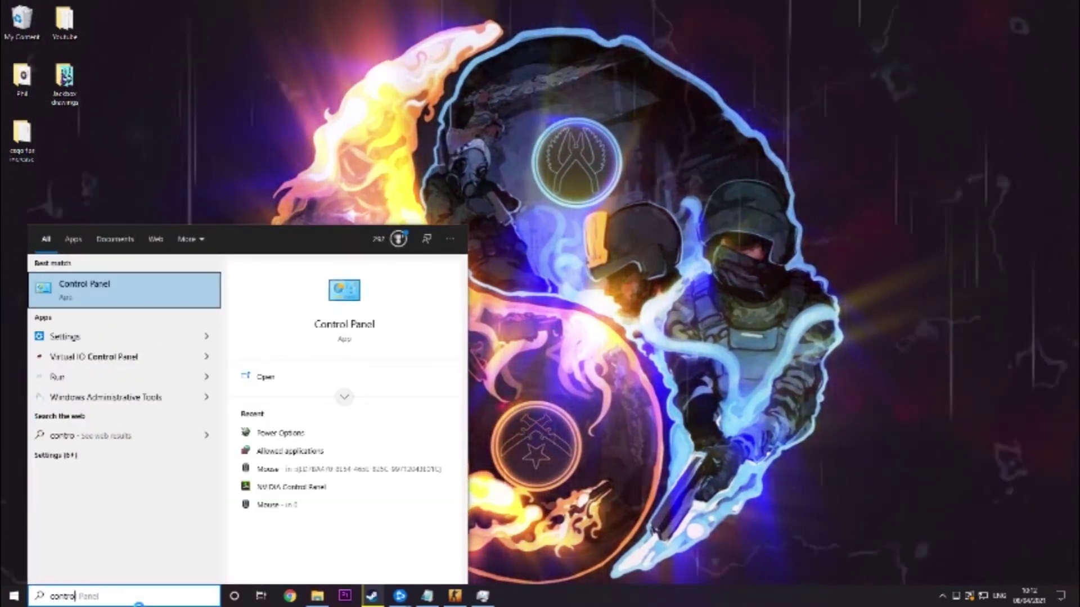
{"action": "key", "text": "Return"}
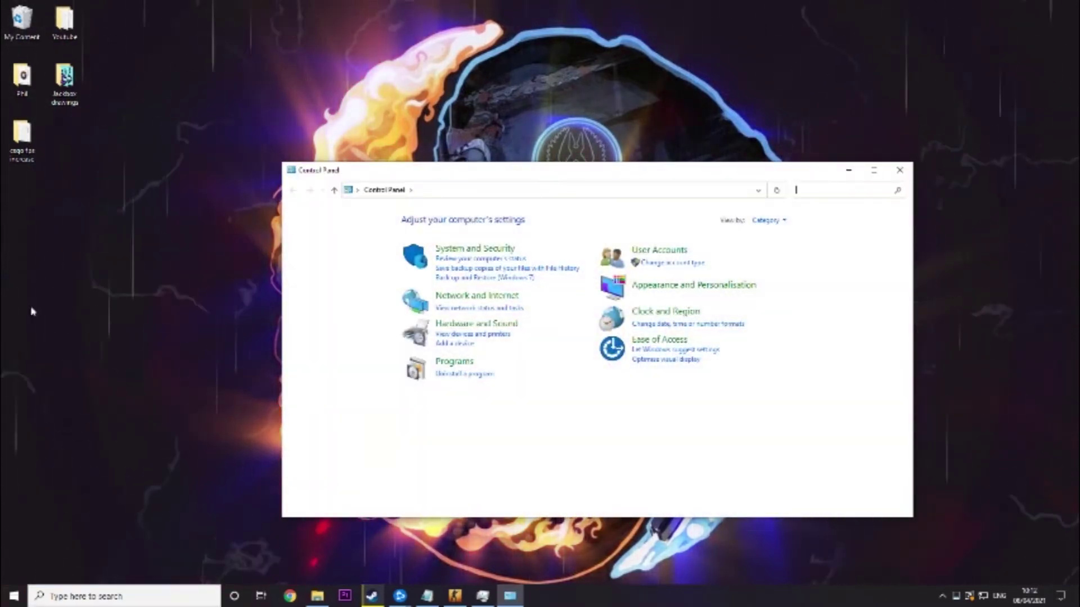
Step: Edit the High performance plan's settings under System and Security > Power Options
{"action": "left_click", "coordinate": [481, 248]}
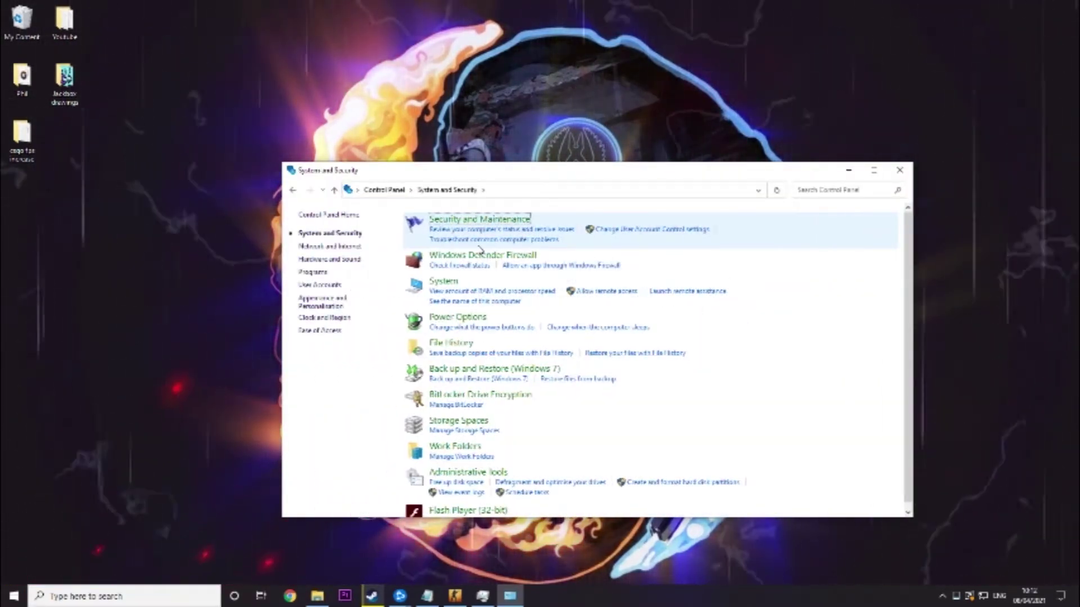
{"action": "left_click", "coordinate": [474, 317]}
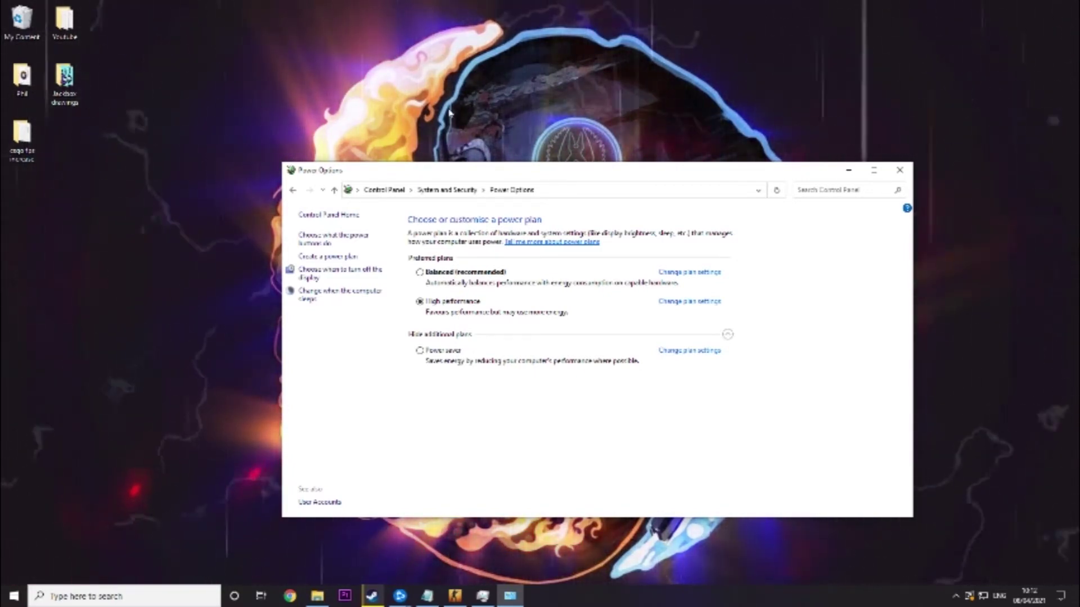
{"action": "left_click", "coordinate": [728, 334]}
{"action": "left_click", "coordinate": [729, 334]}
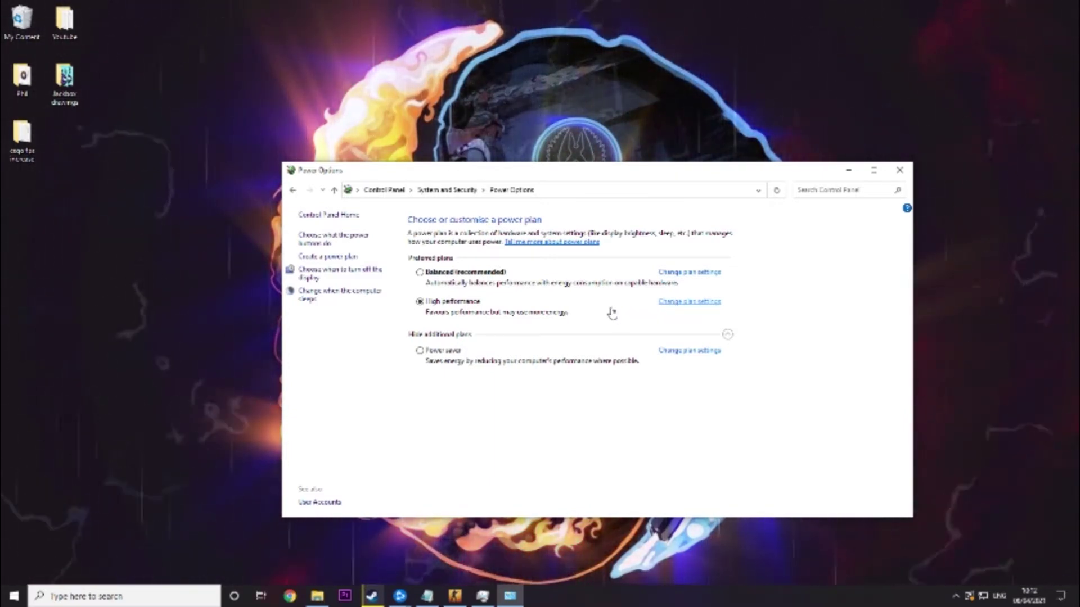
{"action": "left_click", "coordinate": [669, 304]}
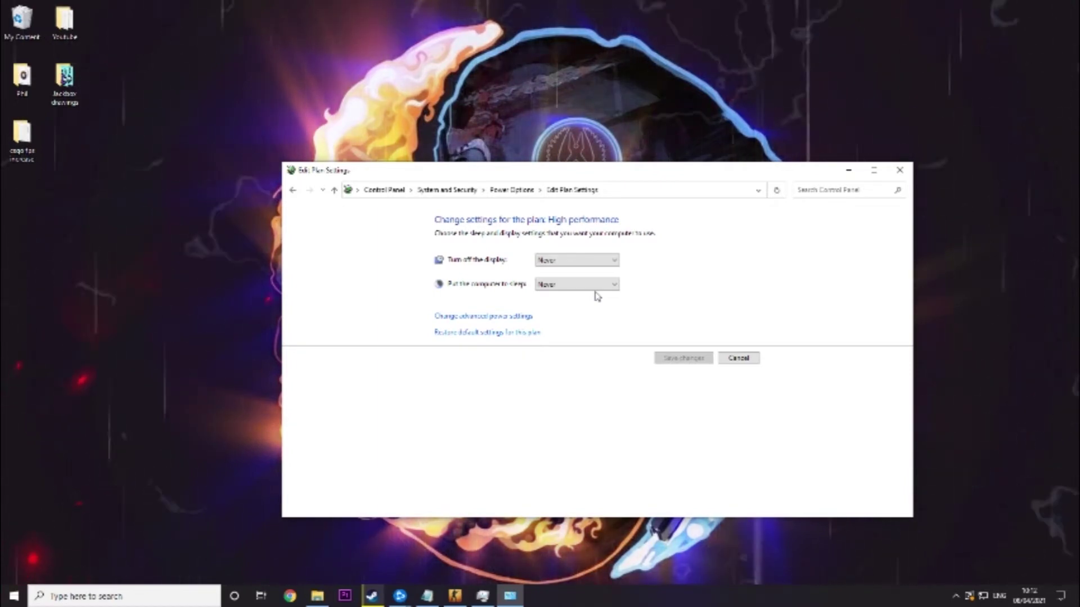
Step: Check Minimum processor state (100%) under Processor power management, then confirm with OK
{"action": "left_click", "coordinate": [515, 317]}
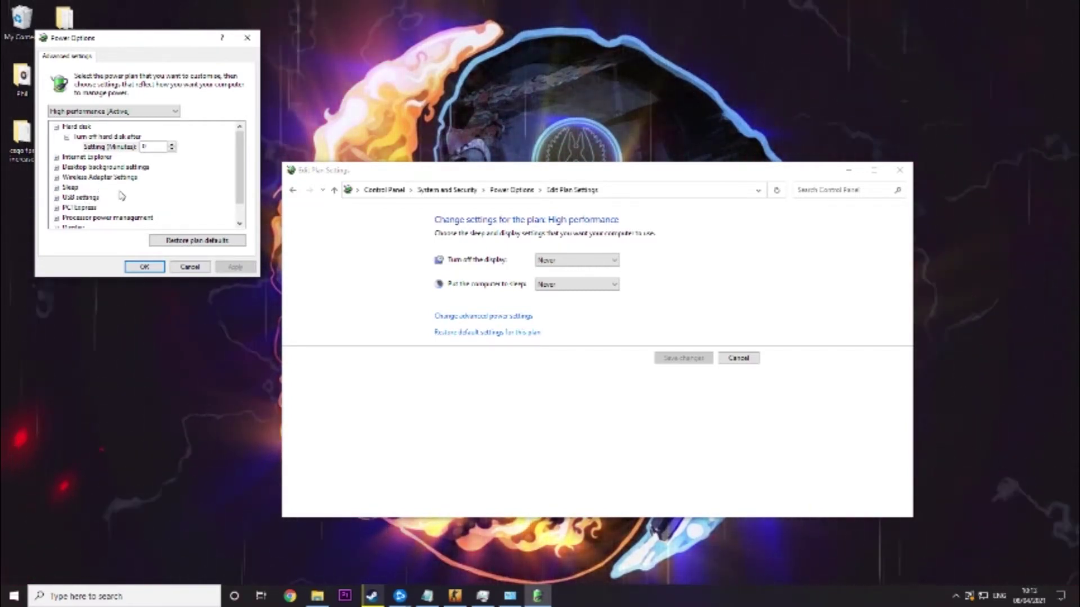
{"action": "scroll", "coordinate": [118, 196], "scroll_direction": "down", "scroll_amount": 1}
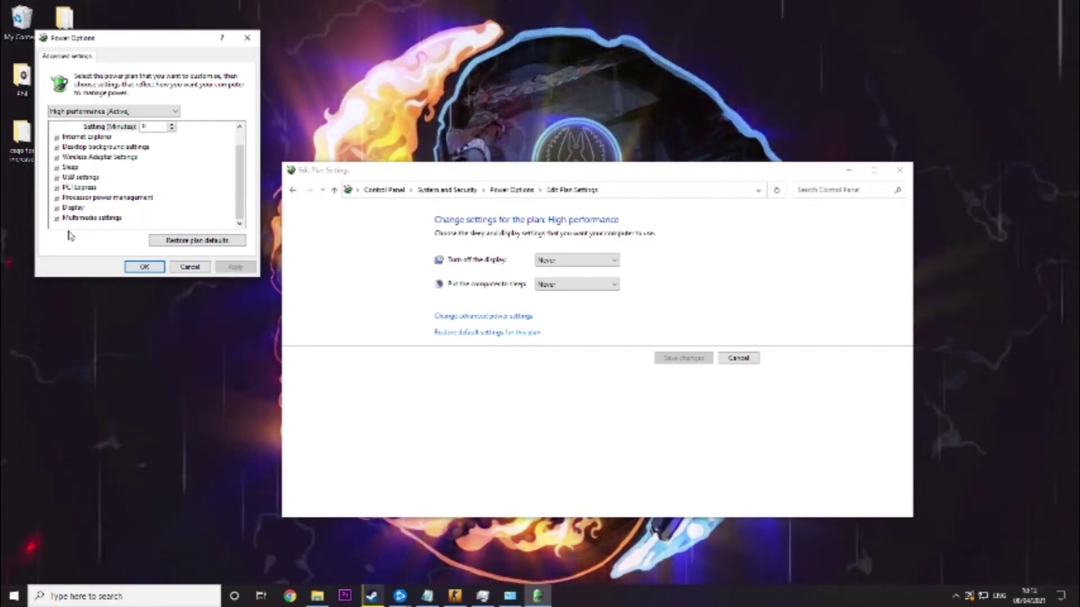
{"action": "left_click", "coordinate": [57, 198]}
{"action": "scroll", "coordinate": [65, 204], "scroll_direction": "down", "scroll_amount": 1}
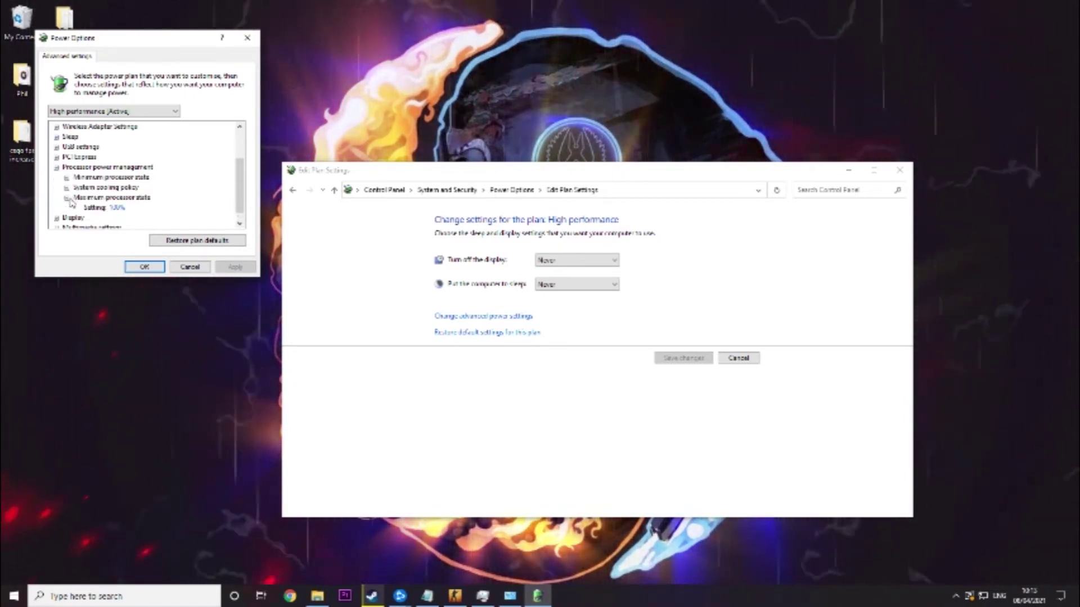
{"action": "left_click", "coordinate": [66, 177]}
{"action": "scroll", "coordinate": [85, 202], "scroll_direction": "up", "scroll_amount": 2}
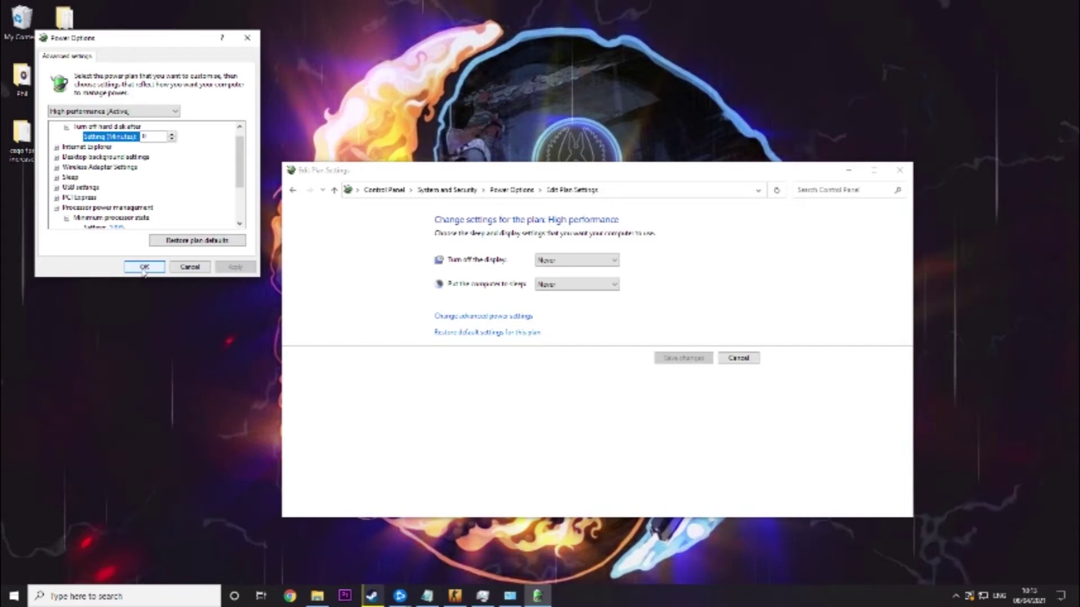
{"action": "left_click", "coordinate": [144, 269]}
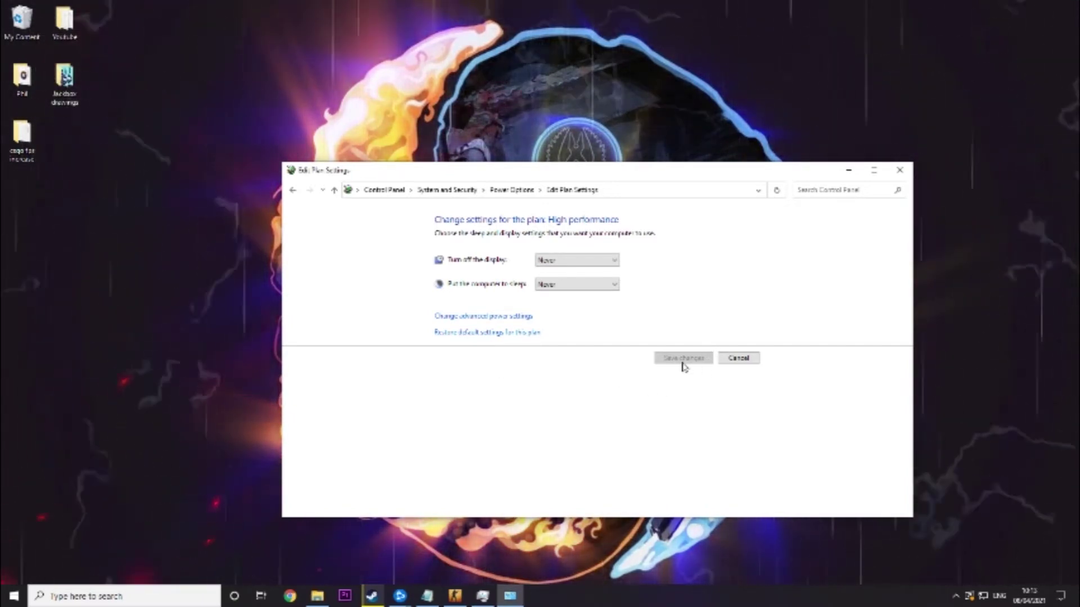
{"action": "left_click", "coordinate": [899, 170]}
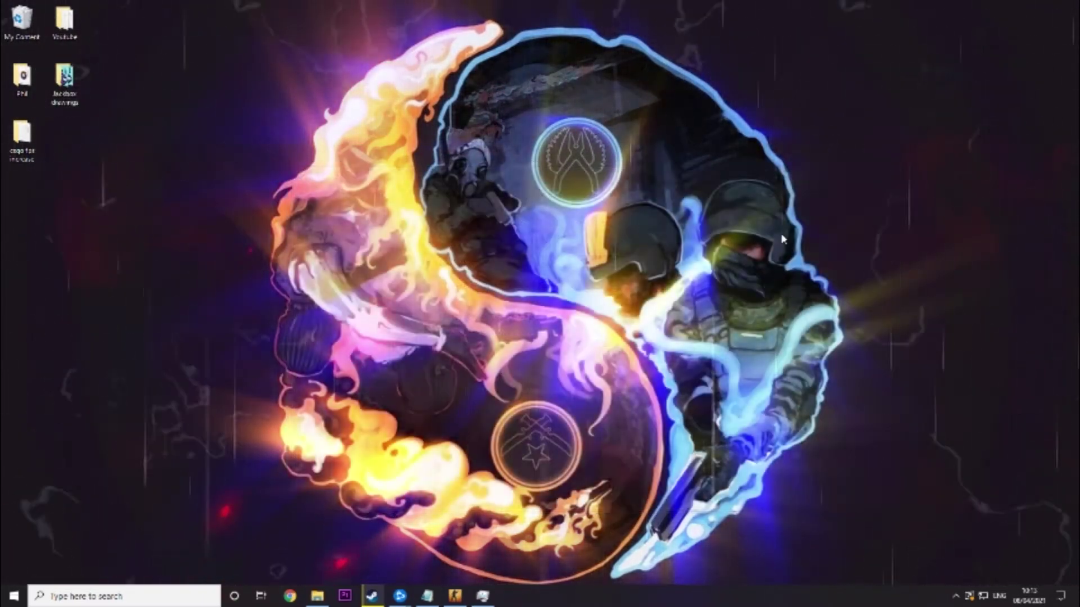
{"action": "left_click", "coordinate": [131, 597]}
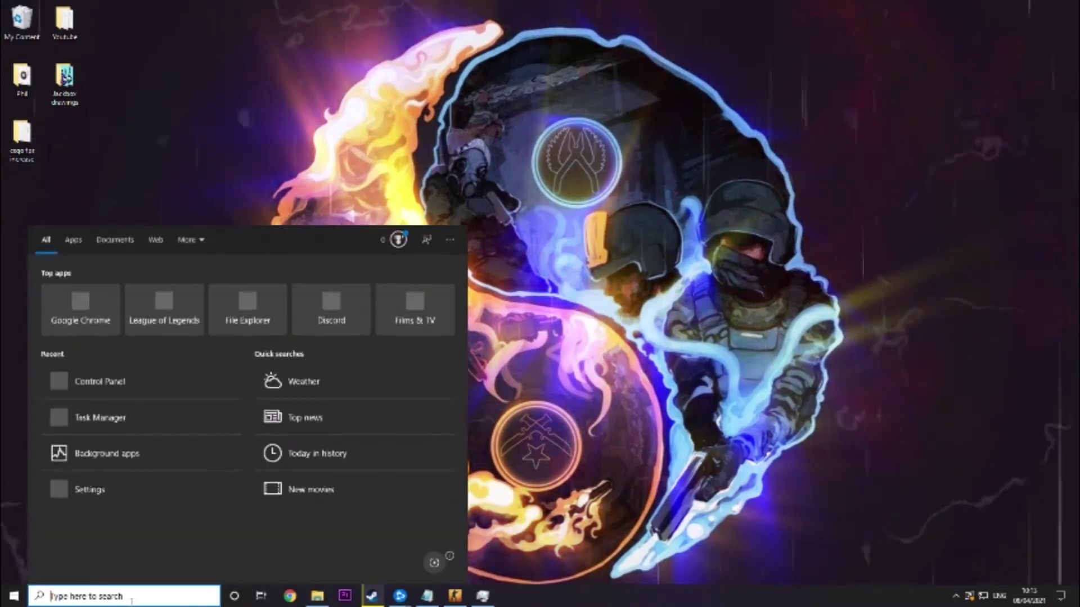
{"action": "type", "text": "settings"}
{"action": "key", "text": "Return"}
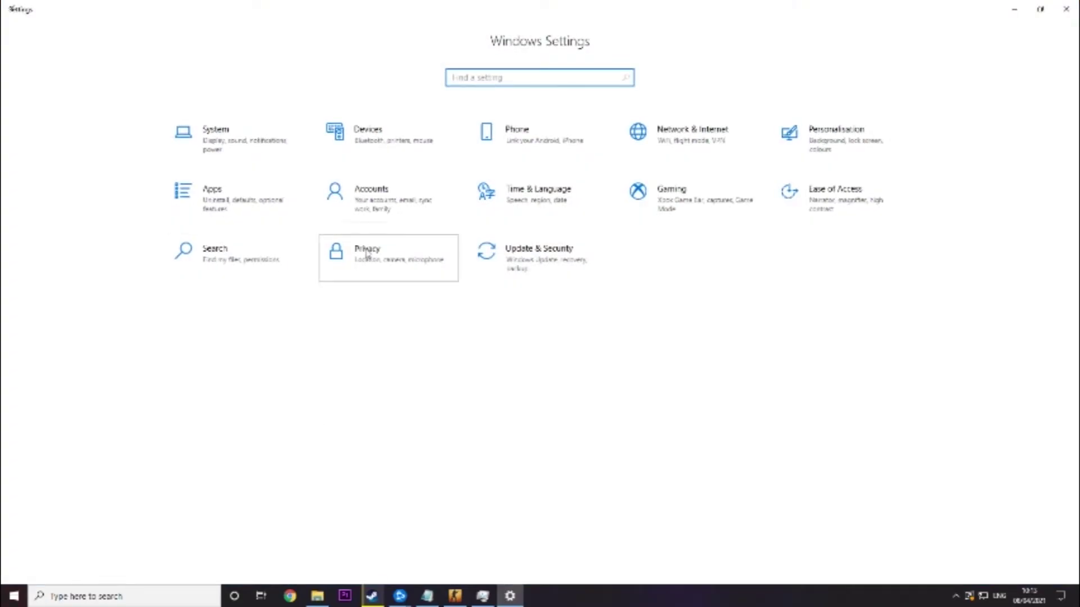
{"action": "left_click", "coordinate": [367, 254]}
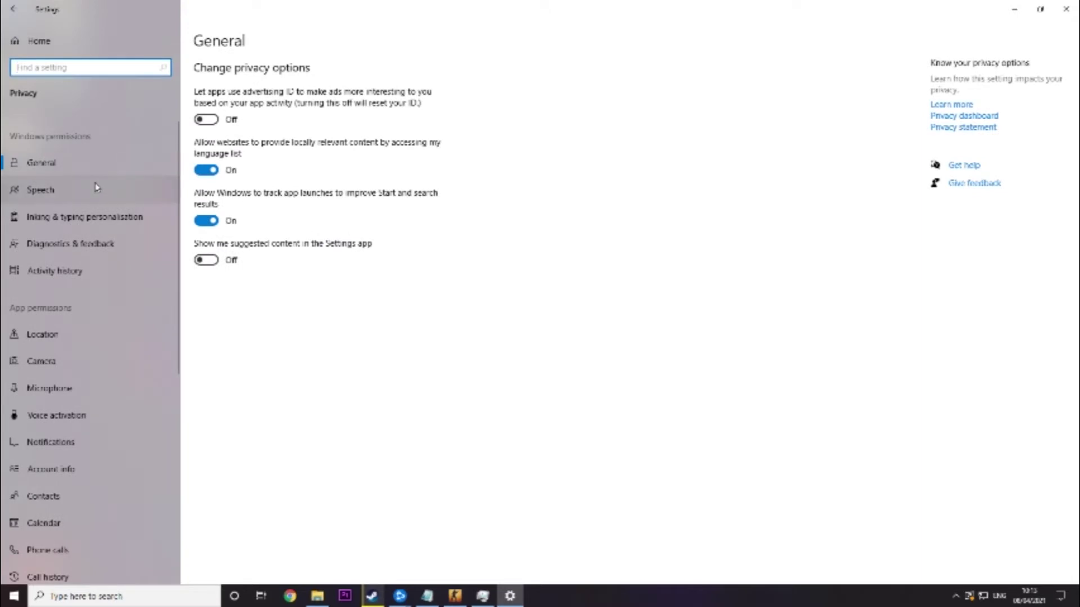
{"action": "scroll", "coordinate": [75, 334], "scroll_direction": "down", "scroll_amount": 3}
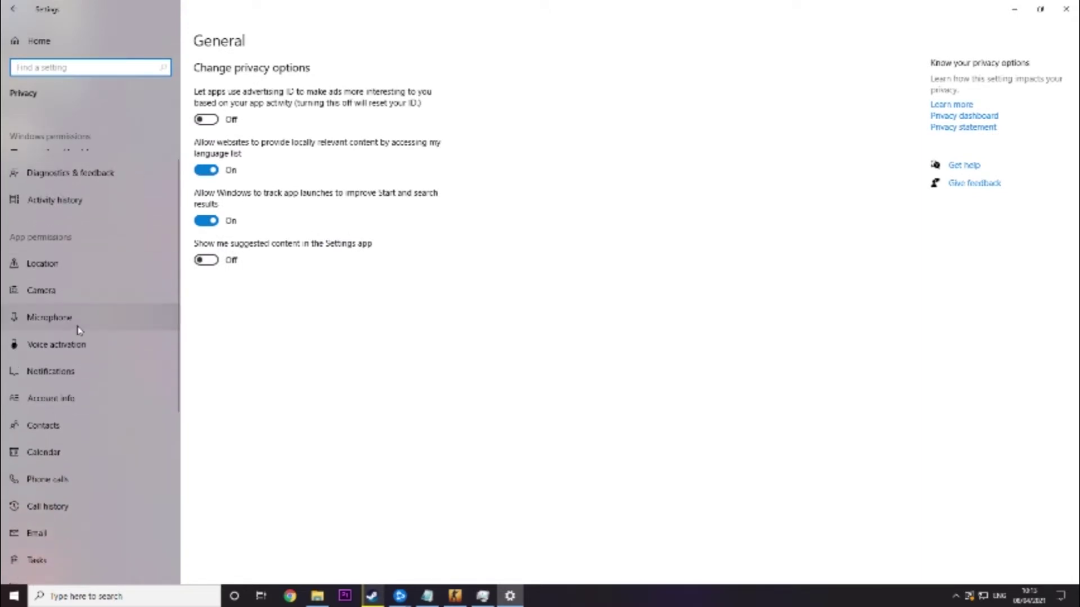
{"action": "scroll", "coordinate": [79, 331], "scroll_direction": "down", "scroll_amount": 8}
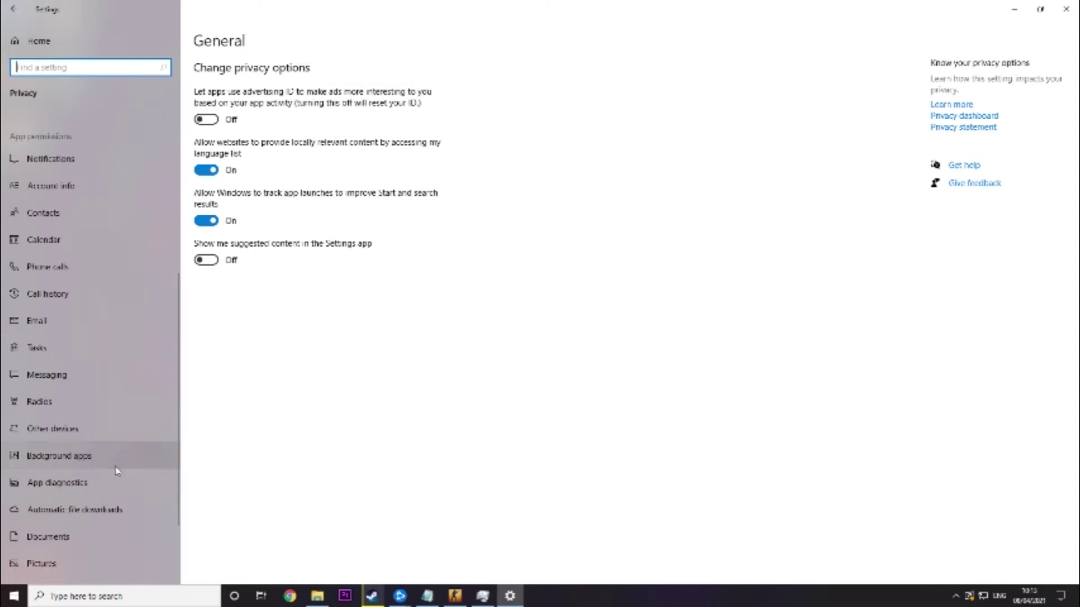
{"action": "left_click", "coordinate": [74, 450]}
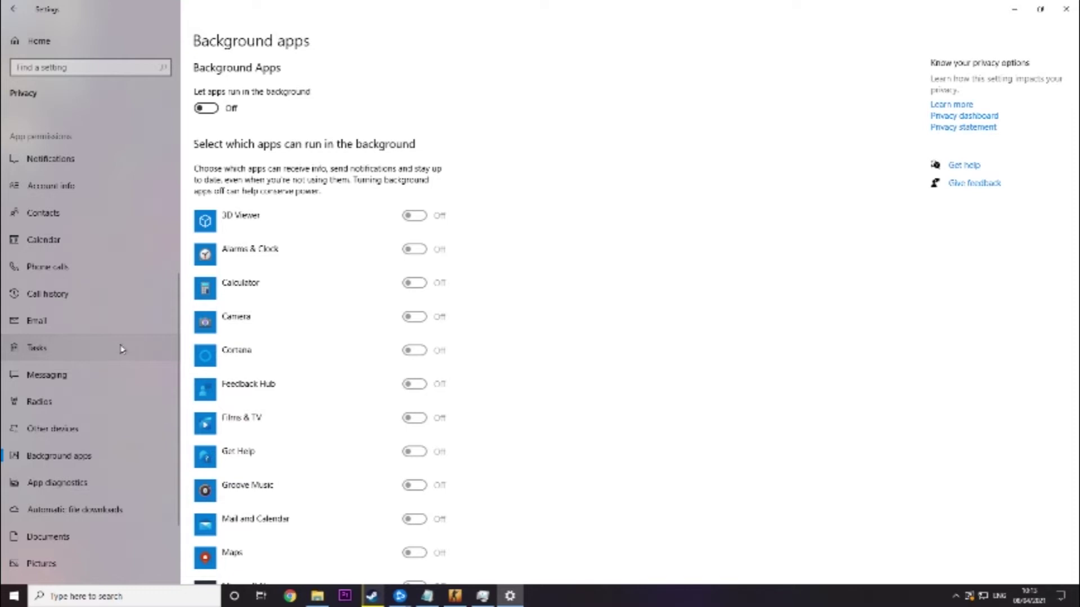
{"action": "scroll", "coordinate": [511, 260], "scroll_direction": "down", "scroll_amount": 11}
{"action": "scroll", "coordinate": [502, 270], "scroll_direction": "up", "scroll_amount": 10}
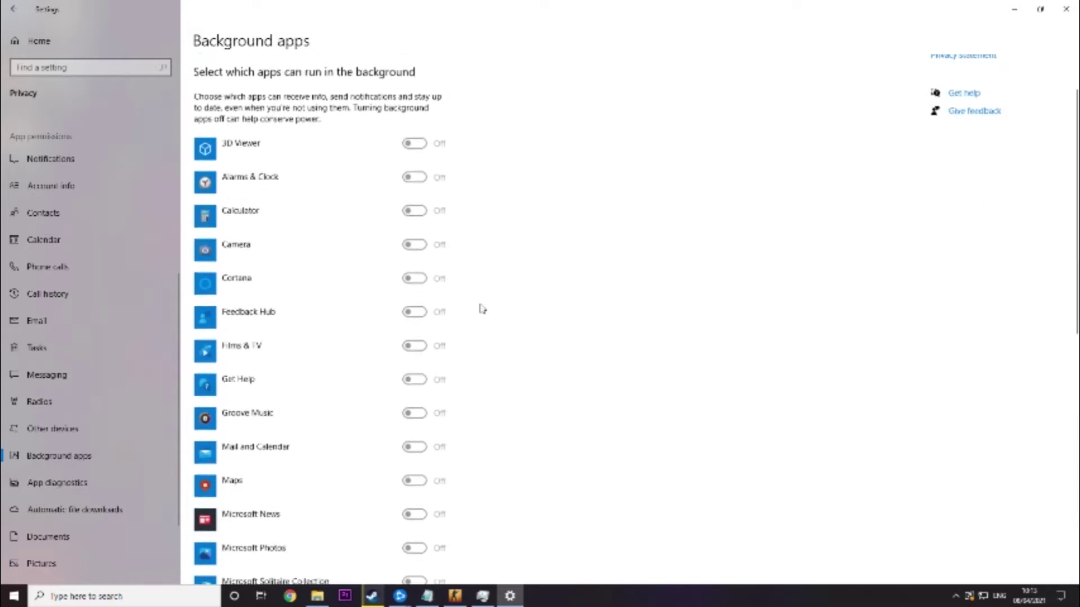
{"action": "scroll", "coordinate": [480, 318], "scroll_direction": "up", "scroll_amount": 2}
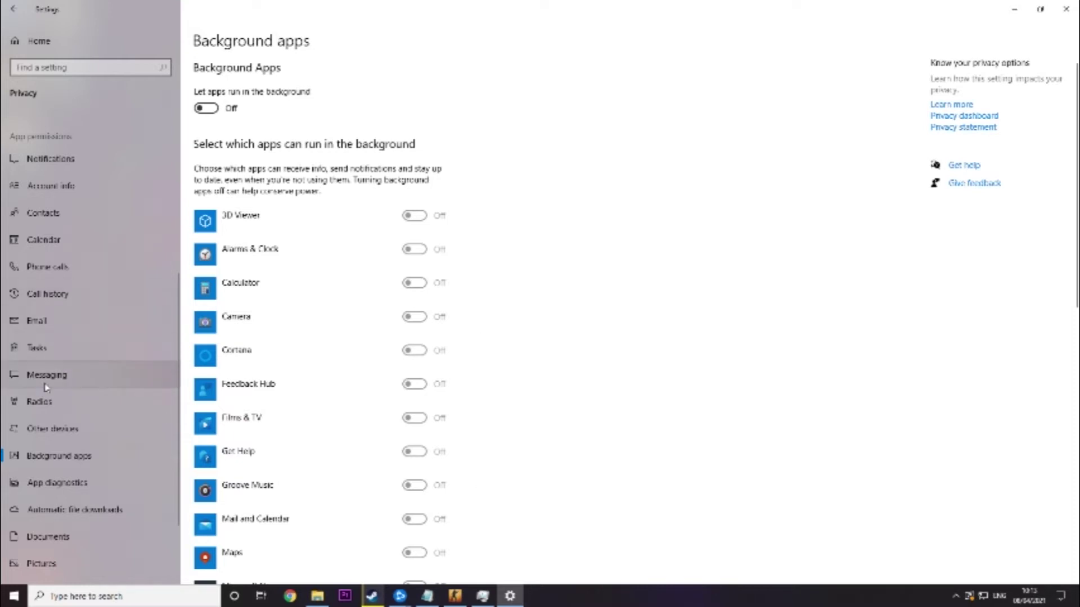
{"action": "scroll", "coordinate": [46, 387], "scroll_direction": "down", "scroll_amount": 3}
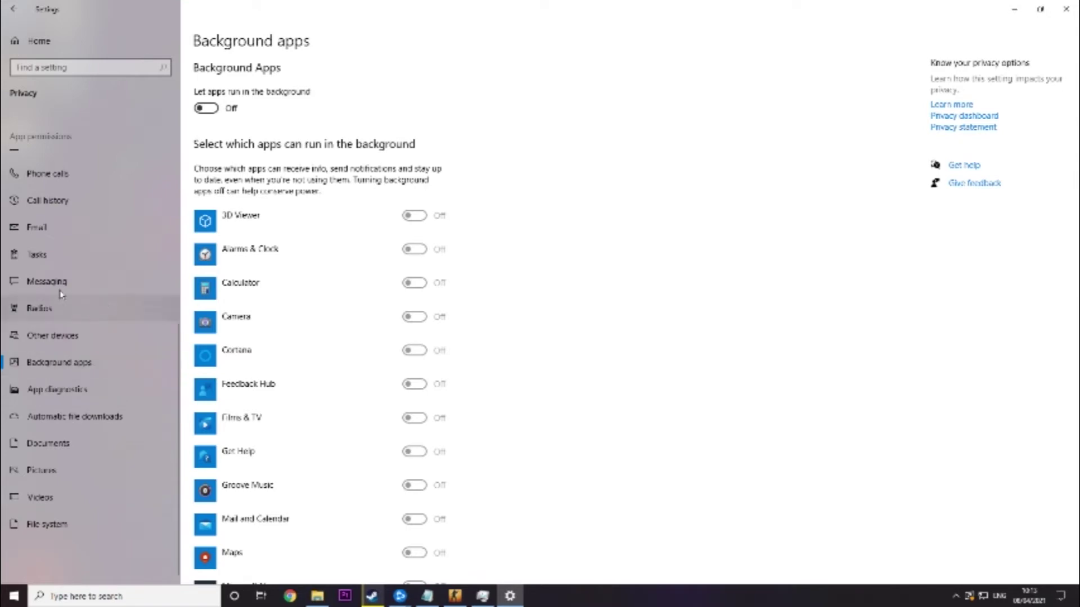
Step: Show Advanced display settings under System > Display: 1920 × 1080 at 60 Hz
{"action": "left_click", "coordinate": [7, 8]}
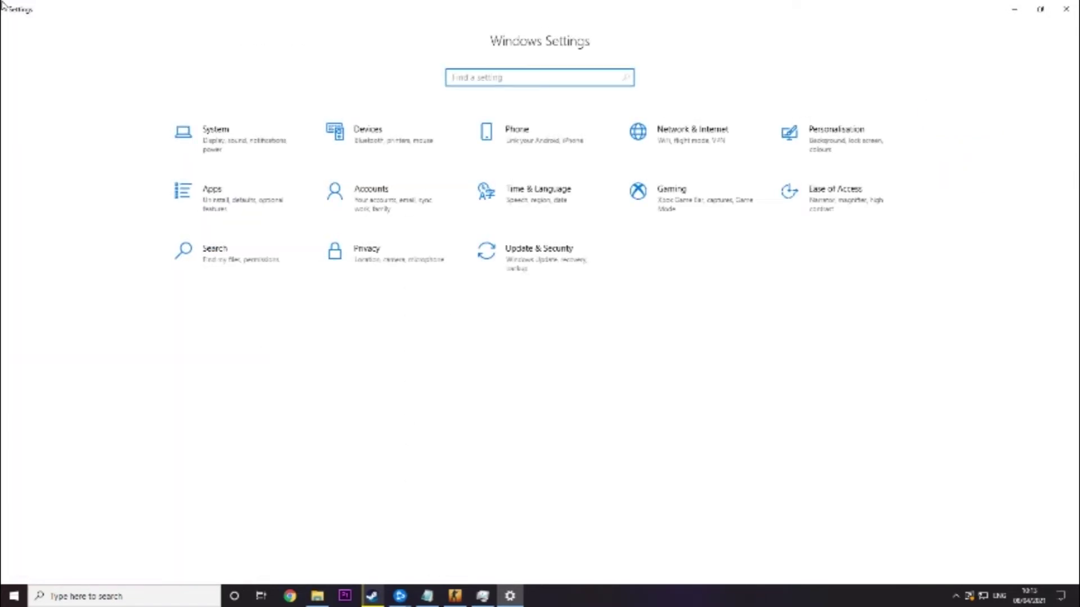
{"action": "left_click", "coordinate": [183, 150]}
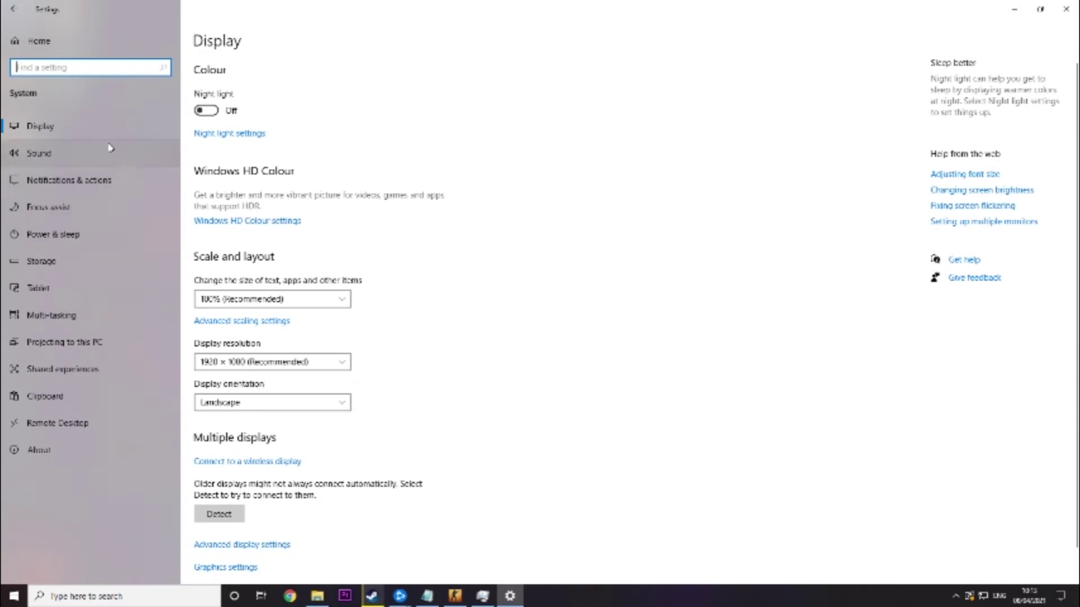
{"action": "scroll", "coordinate": [350, 314], "scroll_direction": "down", "scroll_amount": 1}
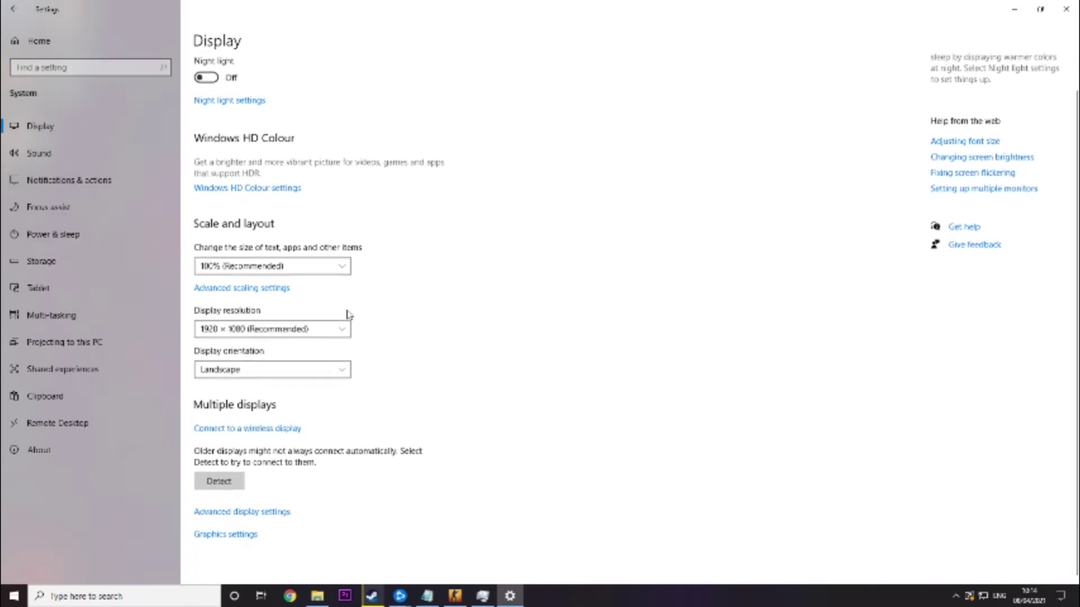
{"action": "left_click", "coordinate": [255, 513]}
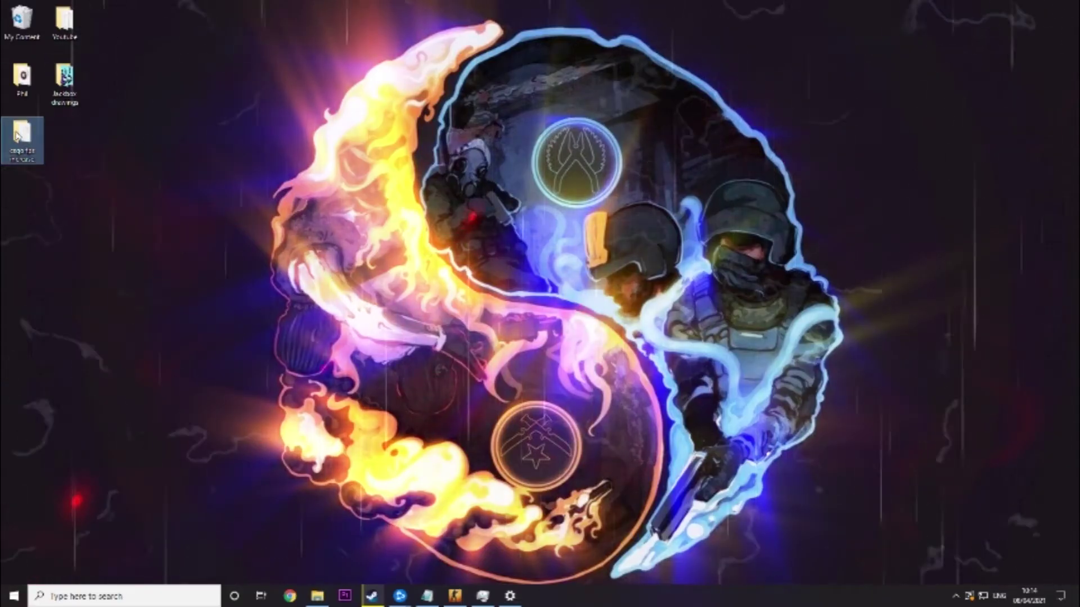
Step: Open config.txt in the csgo fps increase folder and paste the launch options into it
{"action": "double_click", "coordinate": [22, 138]}
{"action": "left_click", "coordinate": [685, 275]}
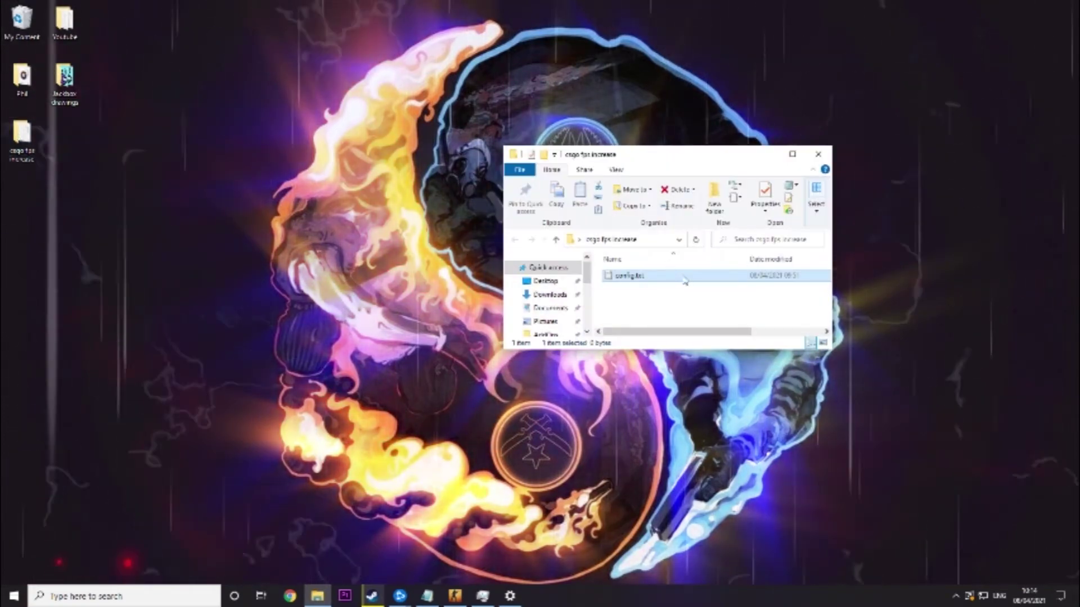
{"action": "double_click", "coordinate": [680, 276]}
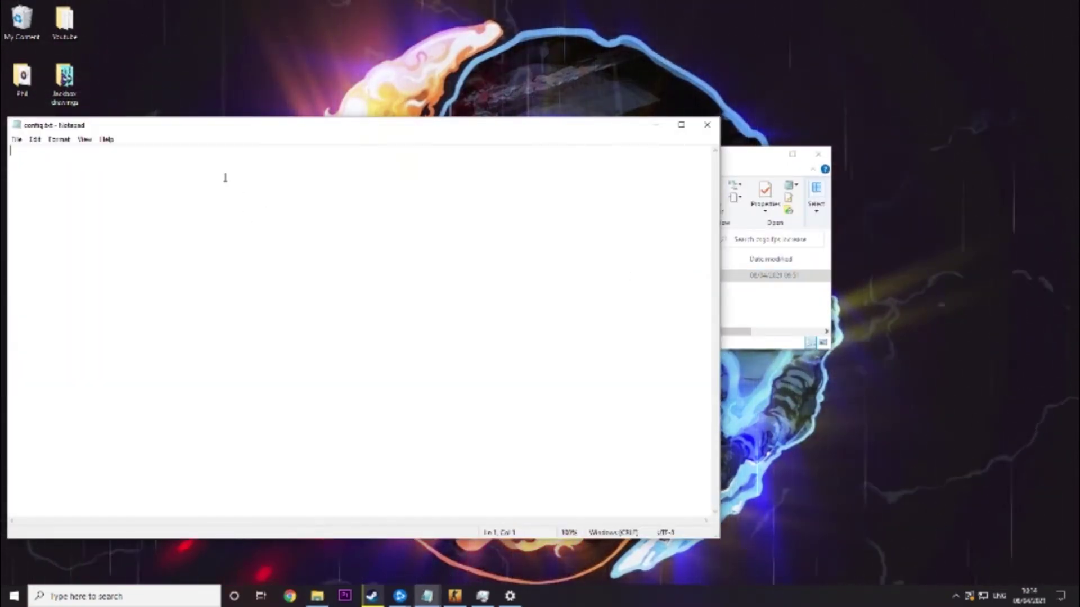
{"action": "key", "text": "ctrl+v"}
Step: Reposition Notepad beside the folder and select the 60 refresh value in the line
{"action": "left_click_drag", "start_coordinate": [196, 125], "coordinate": [429, 61]}
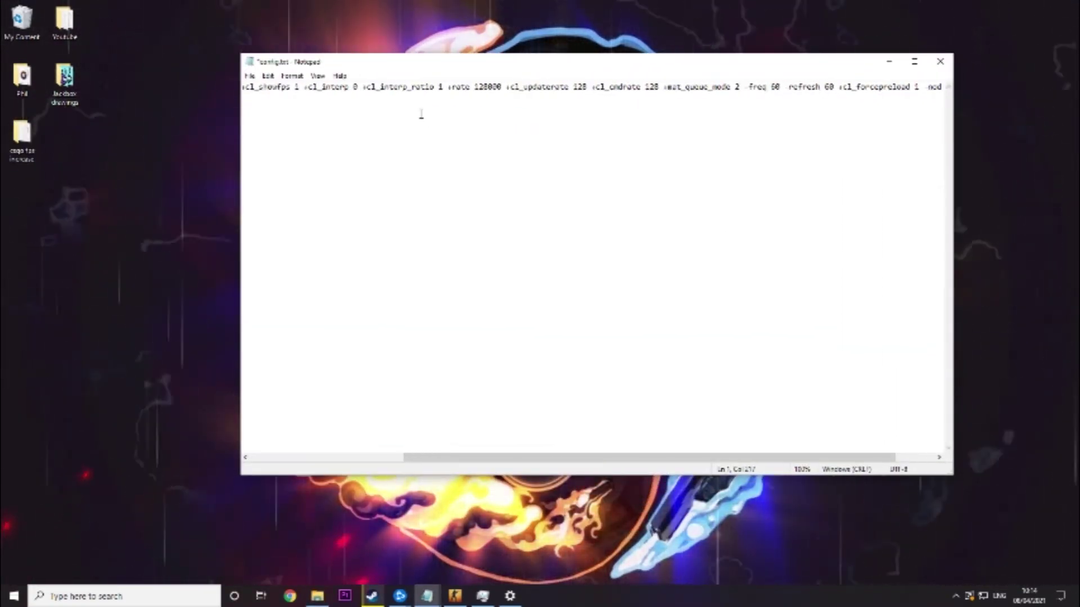
{"action": "scroll", "coordinate": [420, 114], "scroll_direction": "left", "scroll_amount": 10}
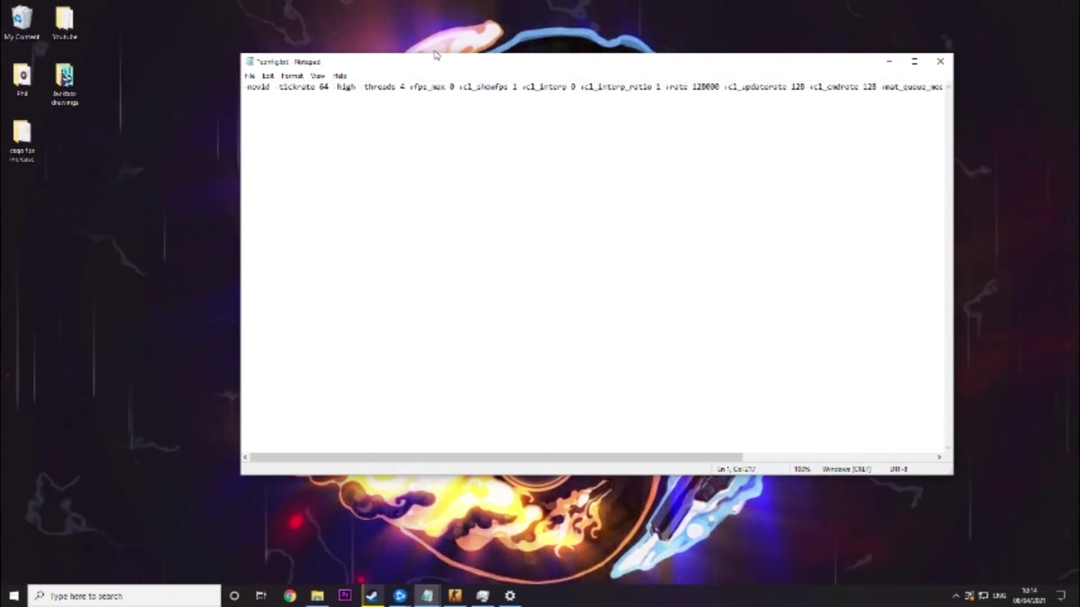
{"action": "scroll", "coordinate": [480, 174], "scroll_direction": "right", "scroll_amount": 10}
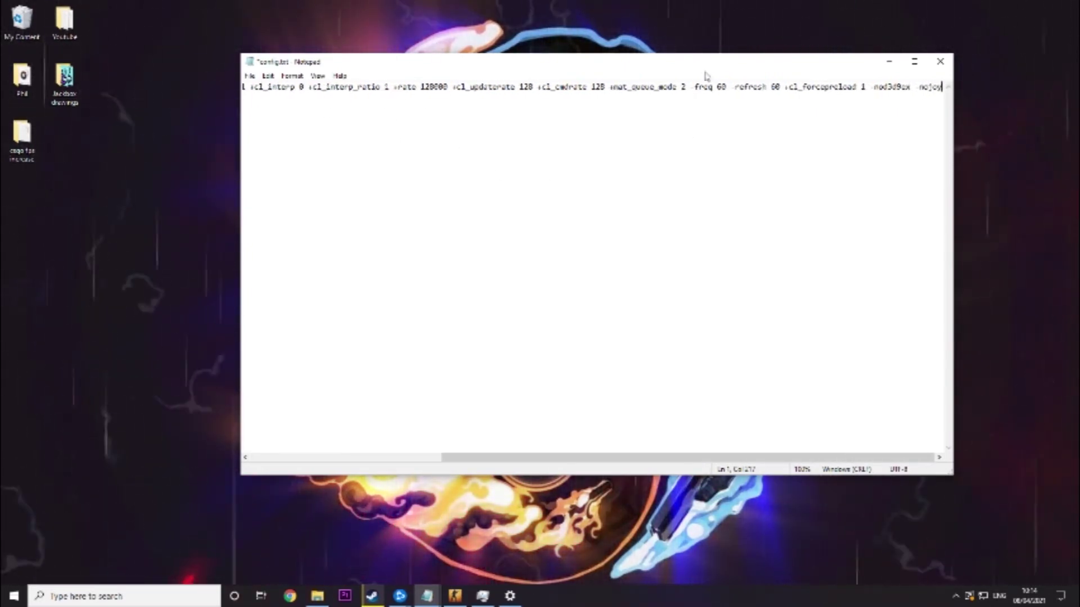
{"action": "left_click_drag", "start_coordinate": [556, 62], "coordinate": [378, 53]}
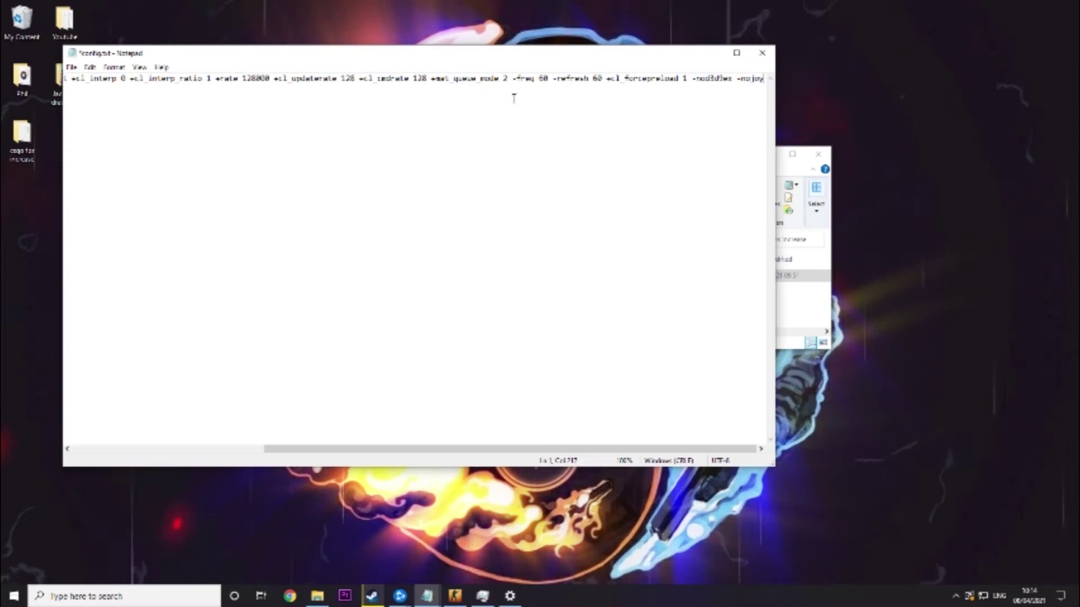
{"action": "double_click", "coordinate": [597, 79]}
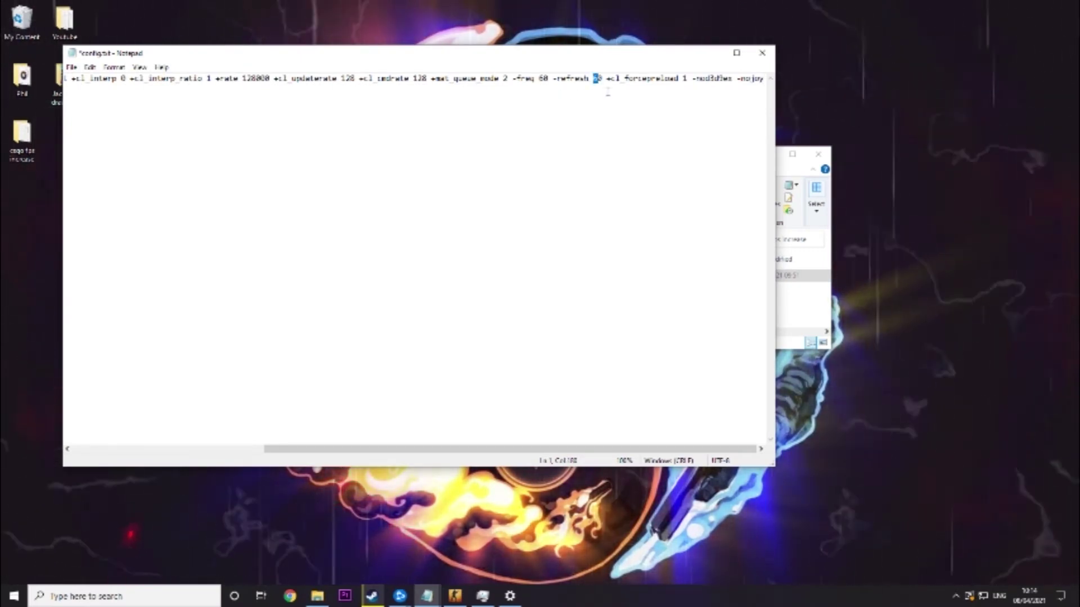
{"action": "key", "text": "alt+Tab"}
{"action": "key", "text": "alt+Tab"}
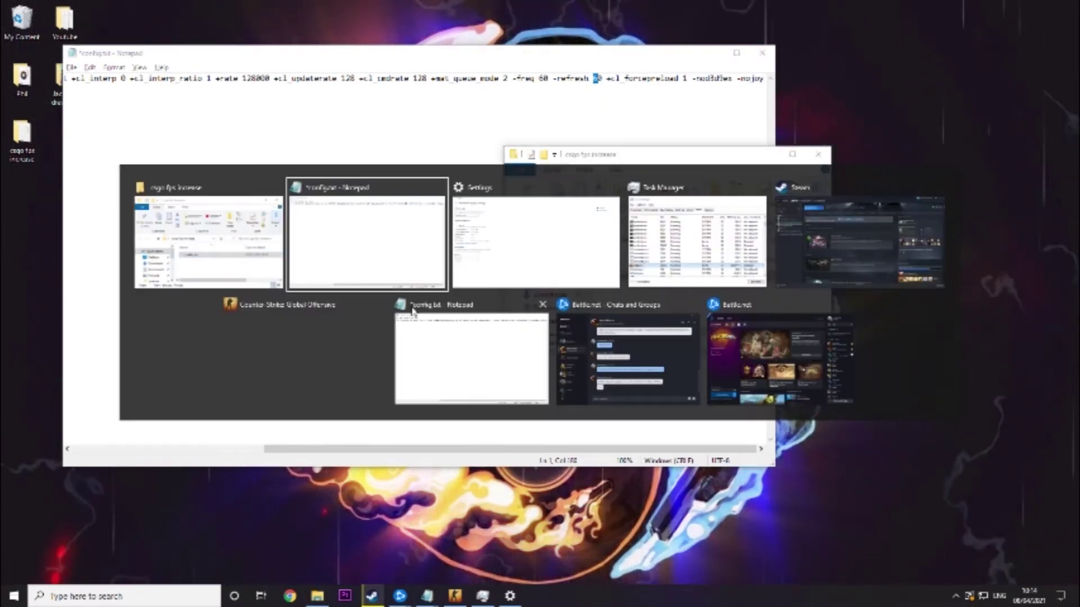
{"action": "key", "text": "alt+Tab"}
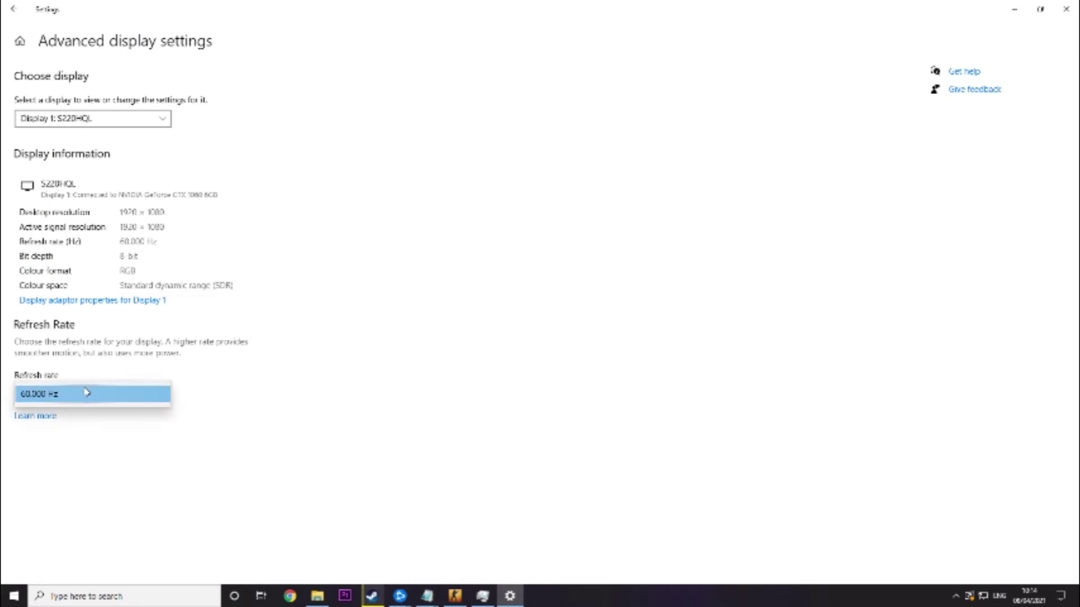
Step: Compare the monitor's 60 Hz rate in Settings with the Notepad launch line
{"action": "key", "text": "alt+Tab"}
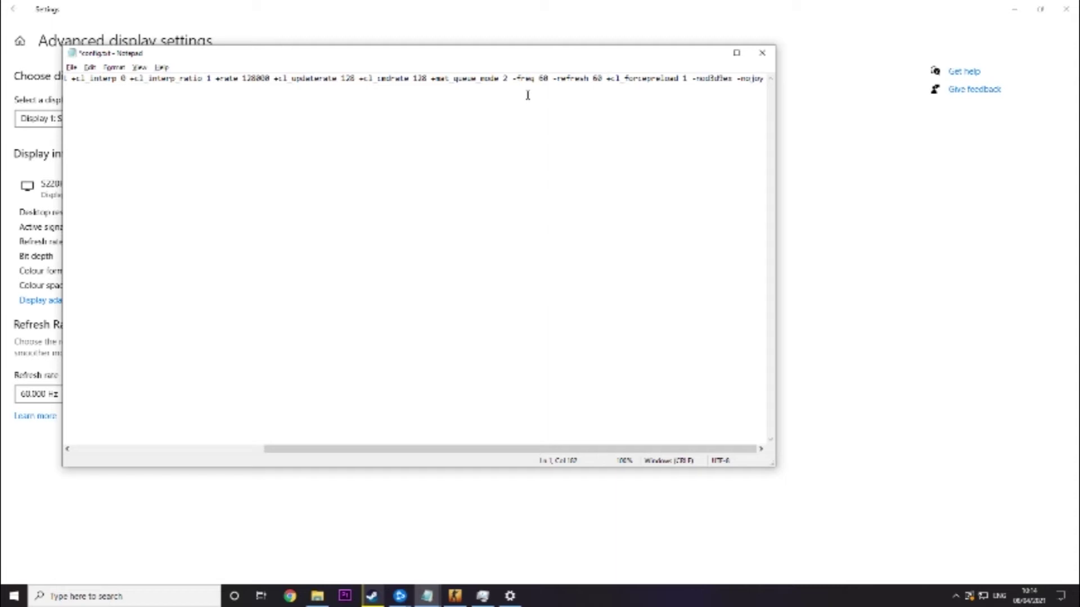
{"action": "left_click", "coordinate": [21, 465]}
{"action": "key", "text": "alt+Tab"}
{"action": "scroll", "coordinate": [340, 214], "scroll_direction": "left", "scroll_amount": 10}
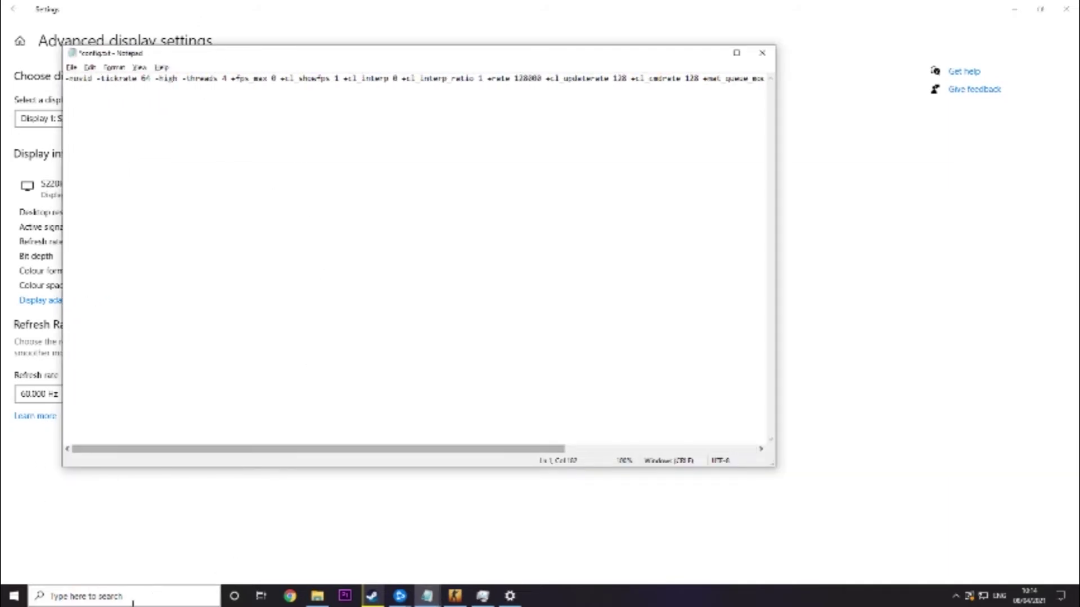
Step: Check the CPU's 4 cores in Task Manager's Performance > CPU view
{"action": "left_click", "coordinate": [476, 595]}
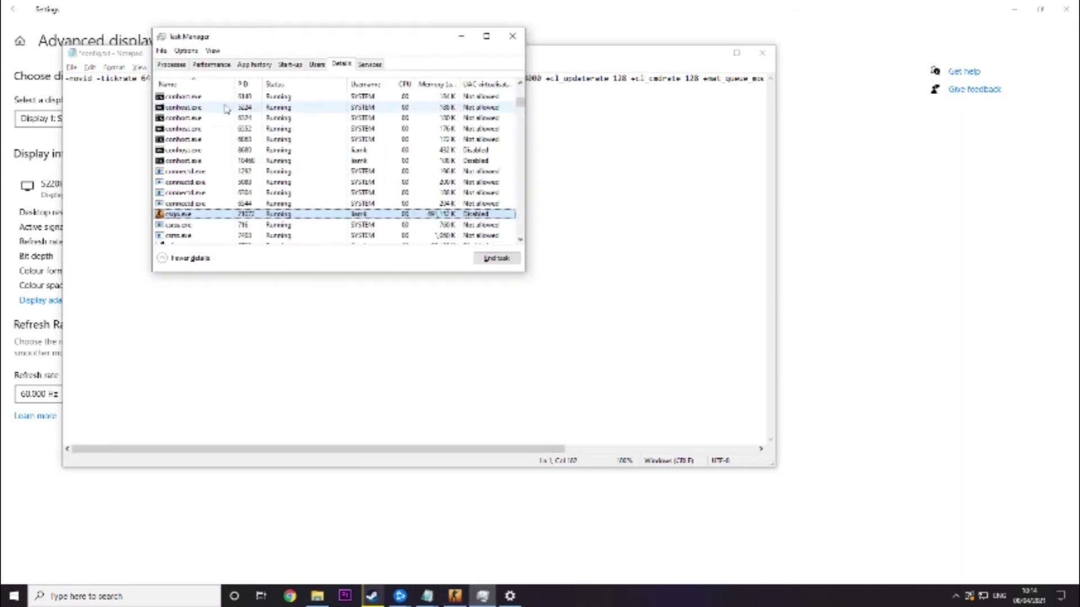
{"action": "left_click_drag", "start_coordinate": [261, 44], "coordinate": [443, 35]}
{"action": "left_click", "coordinate": [395, 53]}
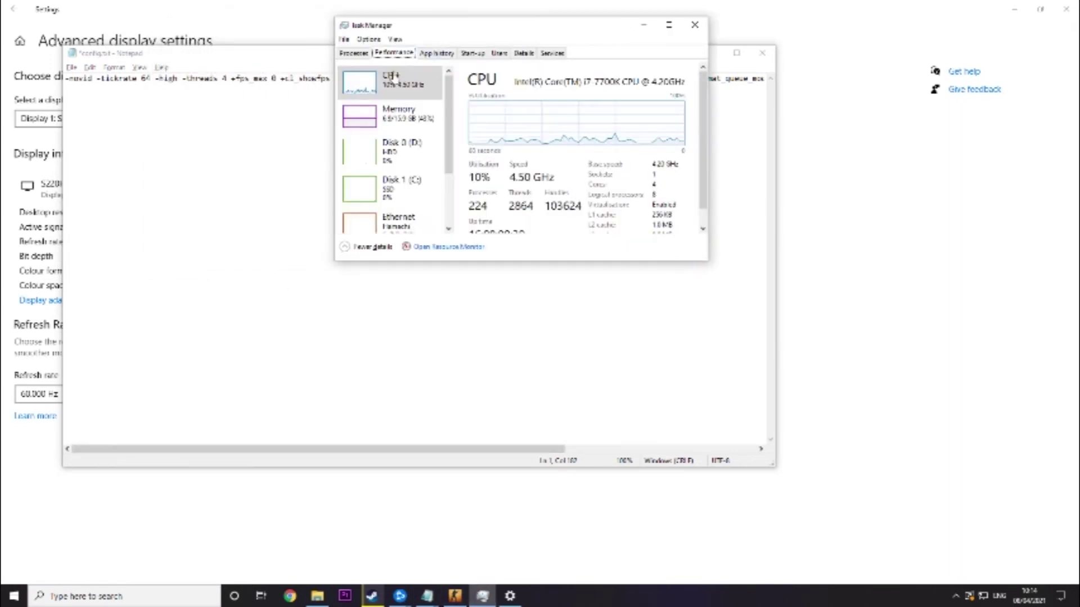
{"action": "scroll", "coordinate": [388, 101], "scroll_direction": "down", "scroll_amount": 1}
{"action": "scroll", "coordinate": [653, 152], "scroll_direction": "down", "scroll_amount": 1}
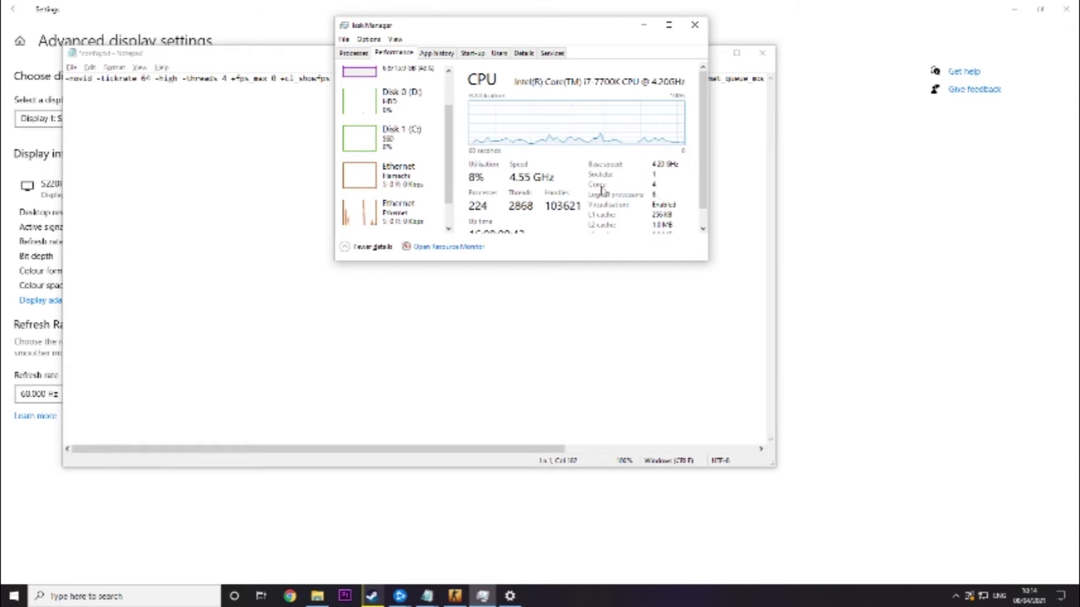
Step: Select Notepad's whole launch-options line and bring up Steam's CS:GO page
{"action": "left_click", "coordinate": [233, 138]}
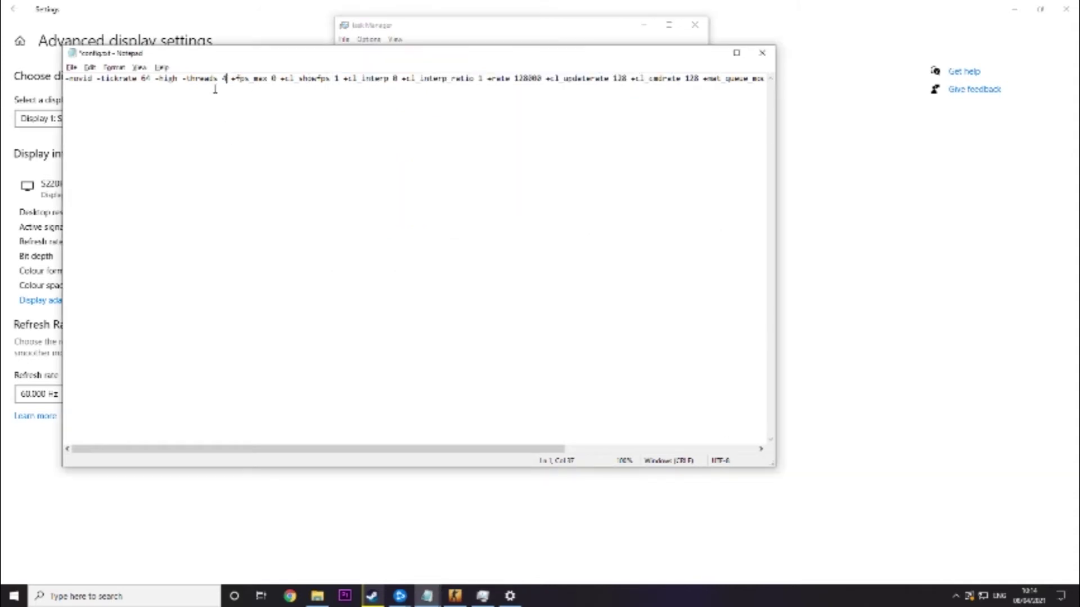
{"action": "scroll", "coordinate": [281, 99], "scroll_direction": "right", "scroll_amount": 1}
{"action": "key", "text": "alt+Tab"}
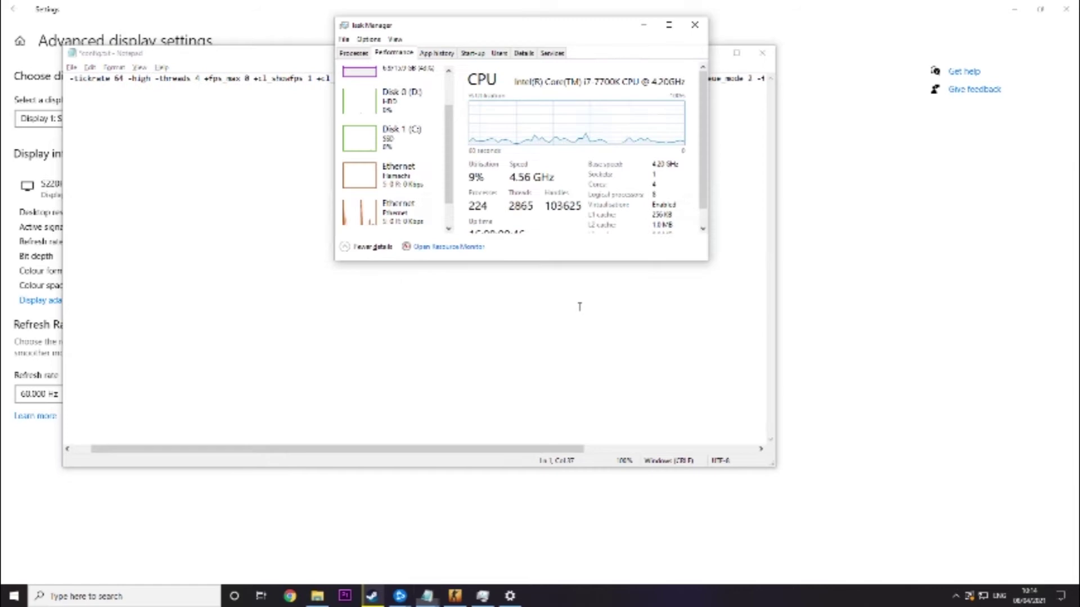
{"action": "key", "text": "alt+Tab"}
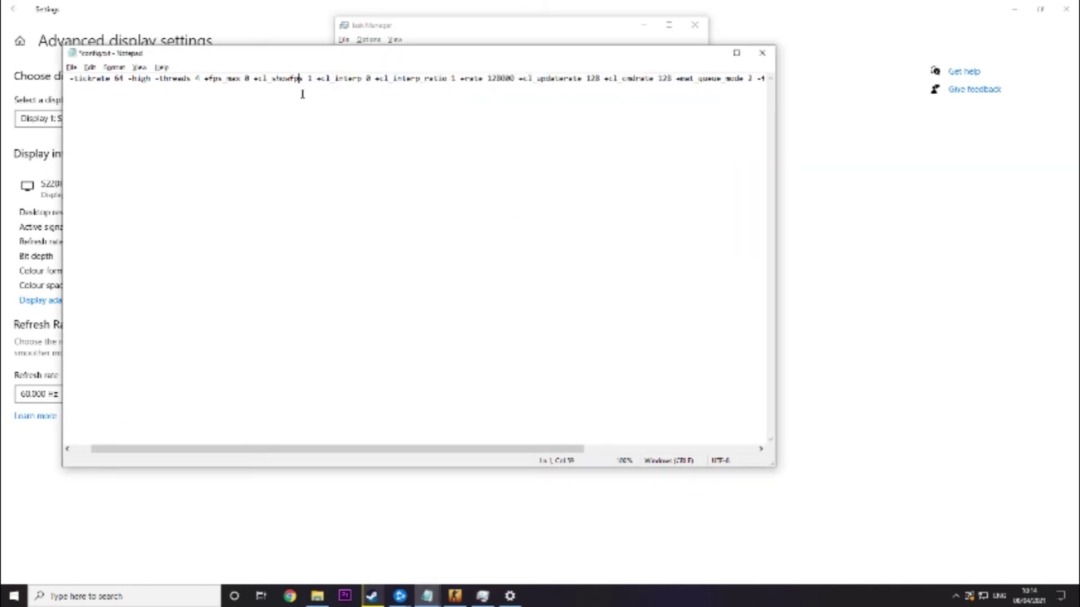
{"action": "key", "text": "ctrl+a"}
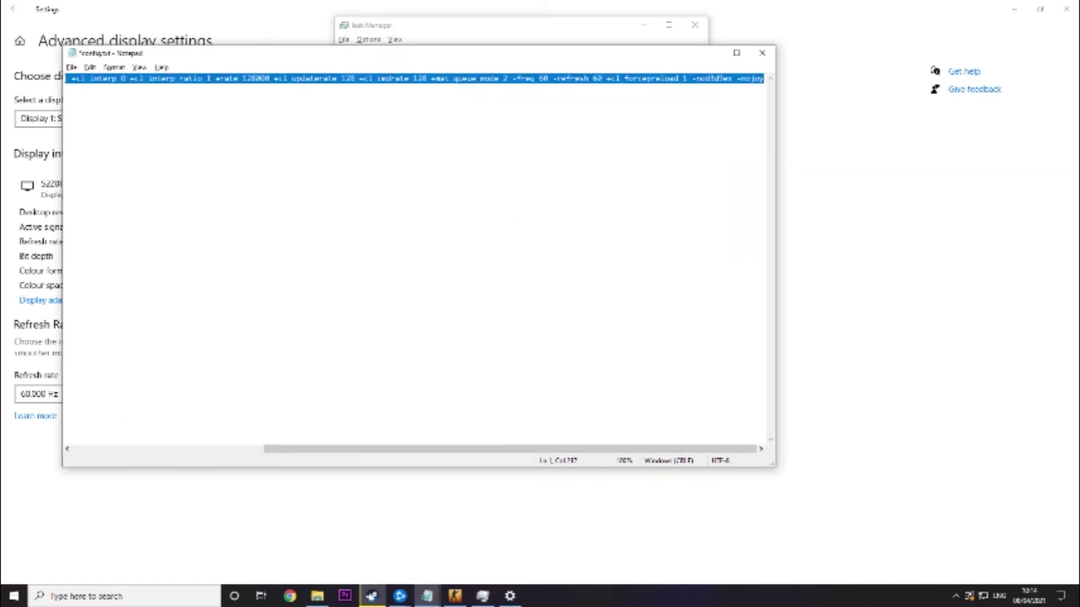
{"action": "left_click", "coordinate": [372, 596]}
Step: Replace CS:GO's launch options in Steam Properties with the copied Notepad line
{"action": "scroll", "coordinate": [215, 191], "scroll_direction": "up", "scroll_amount": 3}
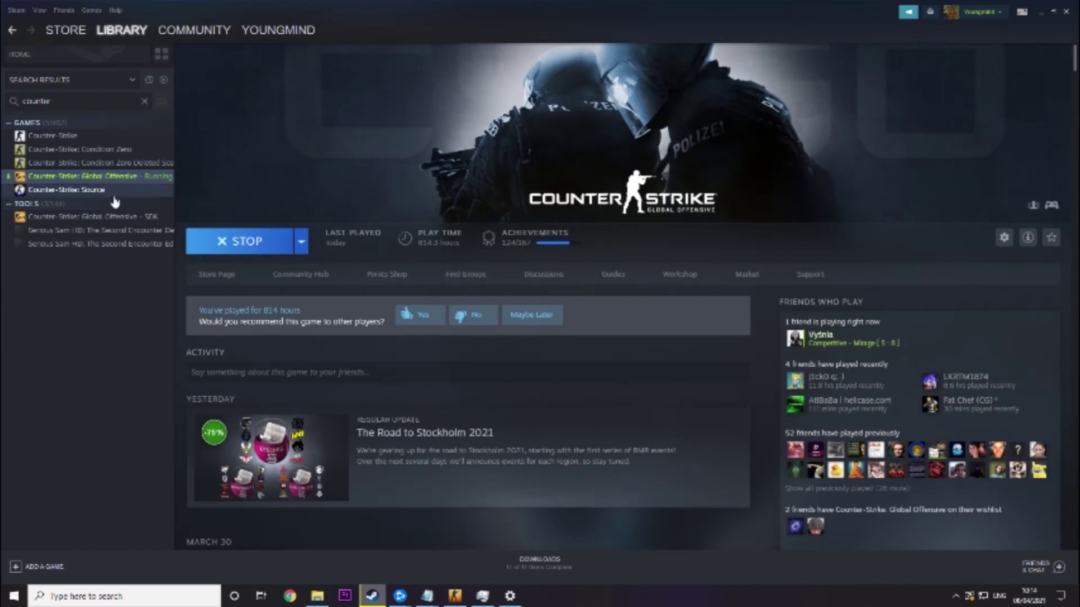
{"action": "right_click", "coordinate": [92, 176]}
{"action": "right_click", "coordinate": [454, 593]}
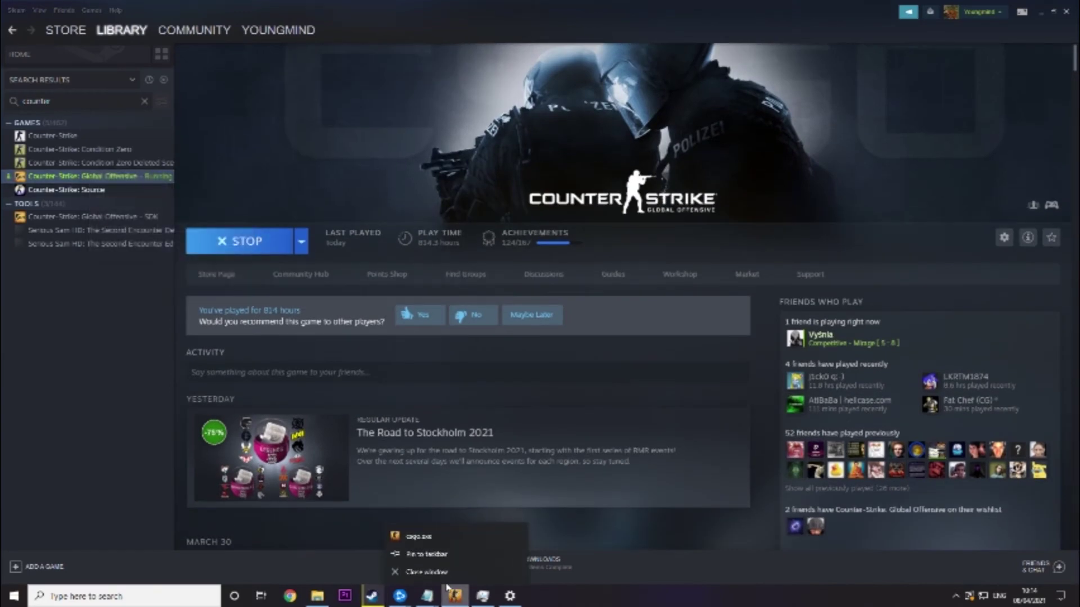
{"action": "right_click", "coordinate": [100, 177]}
{"action": "left_click", "coordinate": [123, 240]}
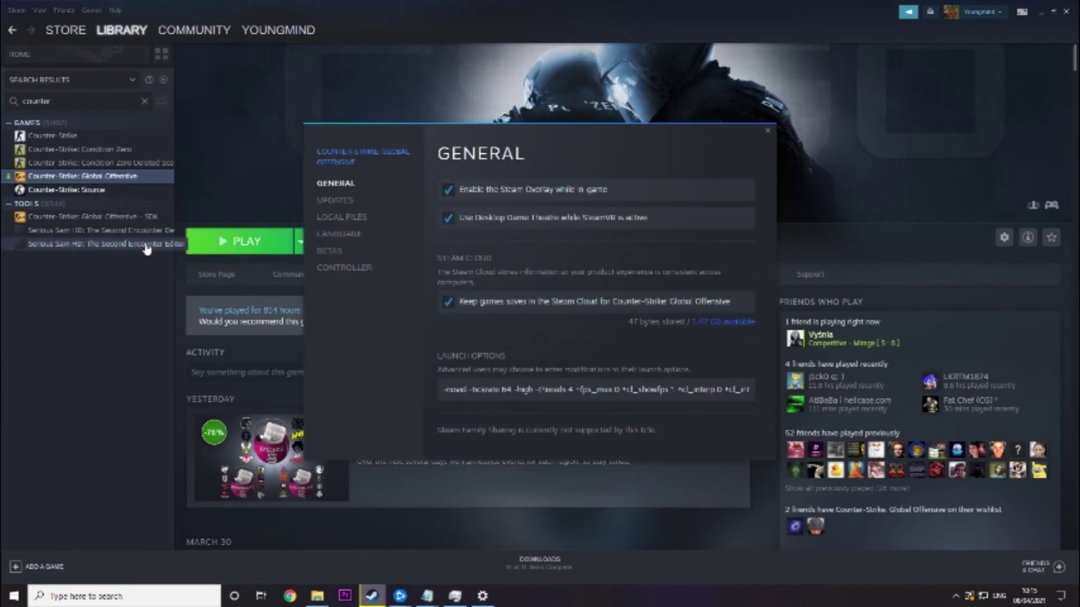
{"action": "left_click", "coordinate": [578, 388]}
{"action": "key", "text": "BackSpace"}
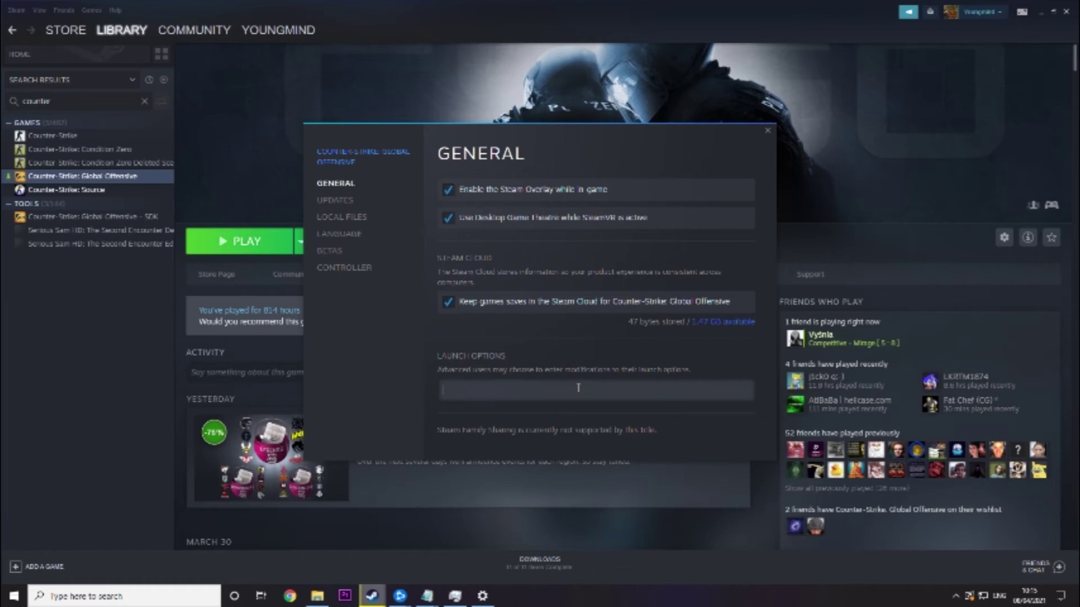
{"action": "key", "text": "ctrl+v"}
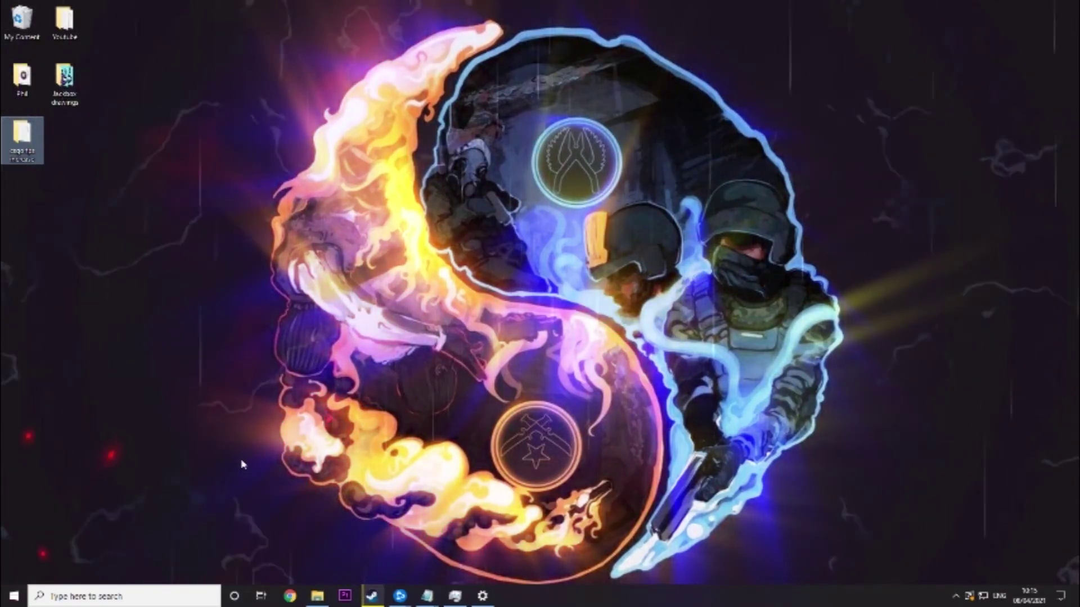
Step: Open the %temp% folder through the Run dialog
{"action": "left_click", "coordinate": [98, 604]}
{"action": "type", "text": "run"}
{"action": "key", "text": "Return"}
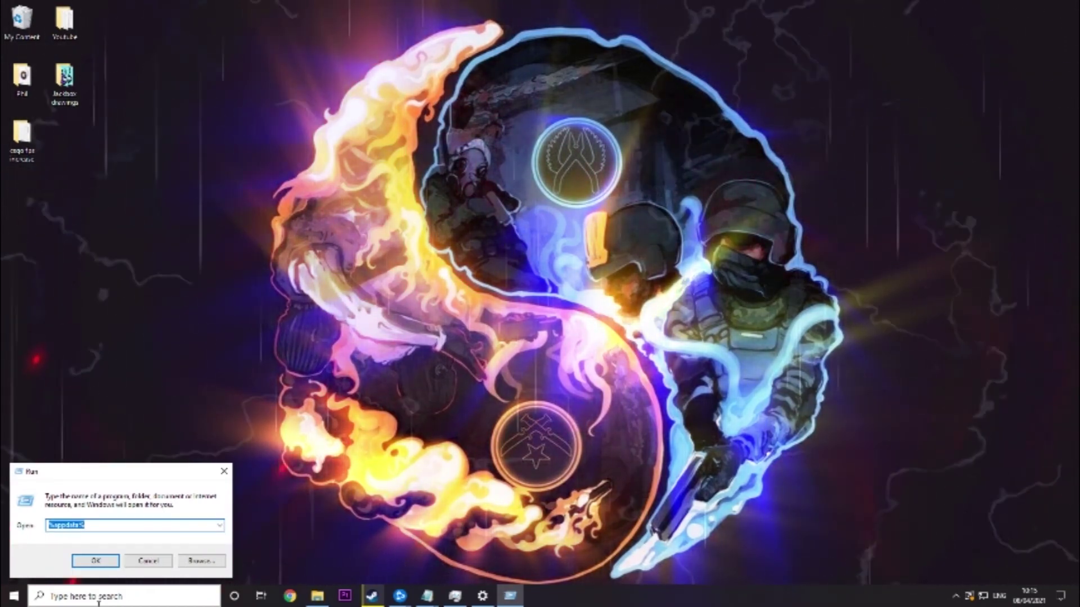
{"action": "type", "text": "%temp%"}
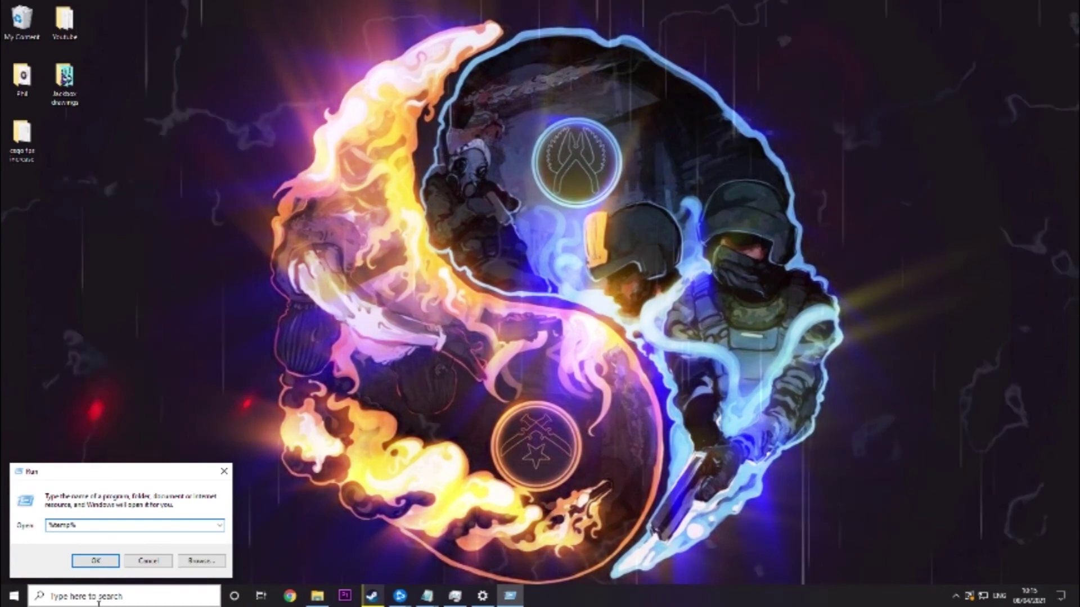
{"action": "key", "text": "Return"}
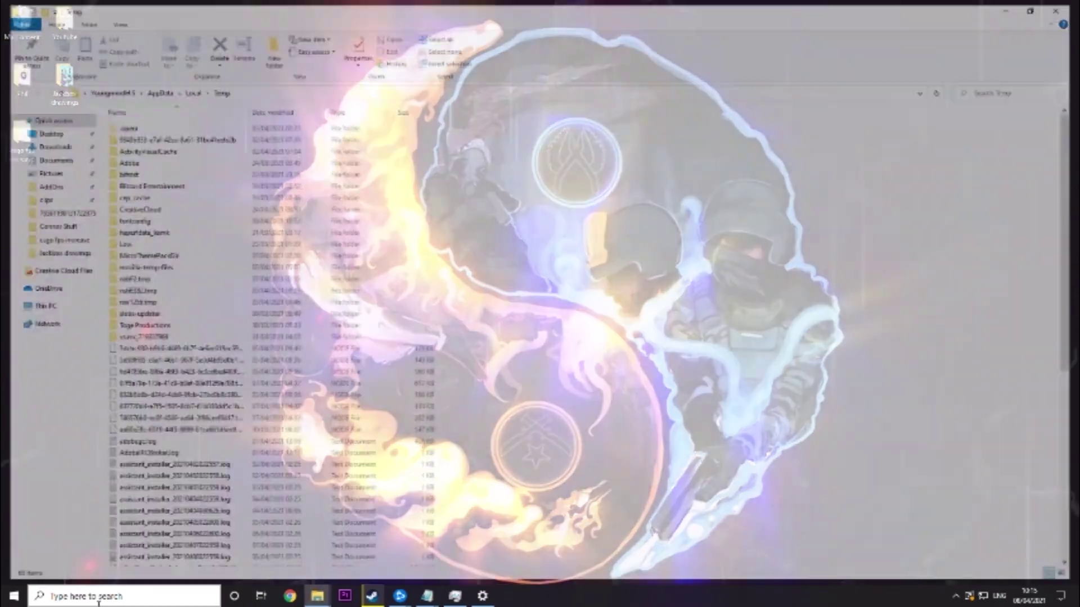
Step: Delete all 101 items in the Temp folder and close the window
{"action": "scroll", "coordinate": [330, 473], "scroll_direction": "down", "scroll_amount": 9}
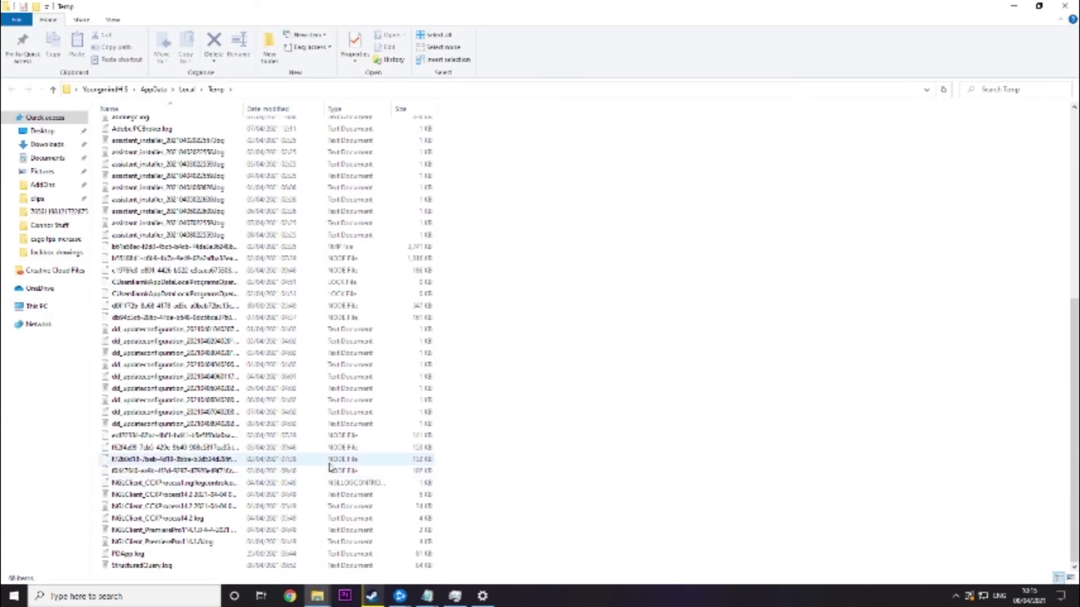
{"action": "scroll", "coordinate": [330, 467], "scroll_direction": "up", "scroll_amount": 10}
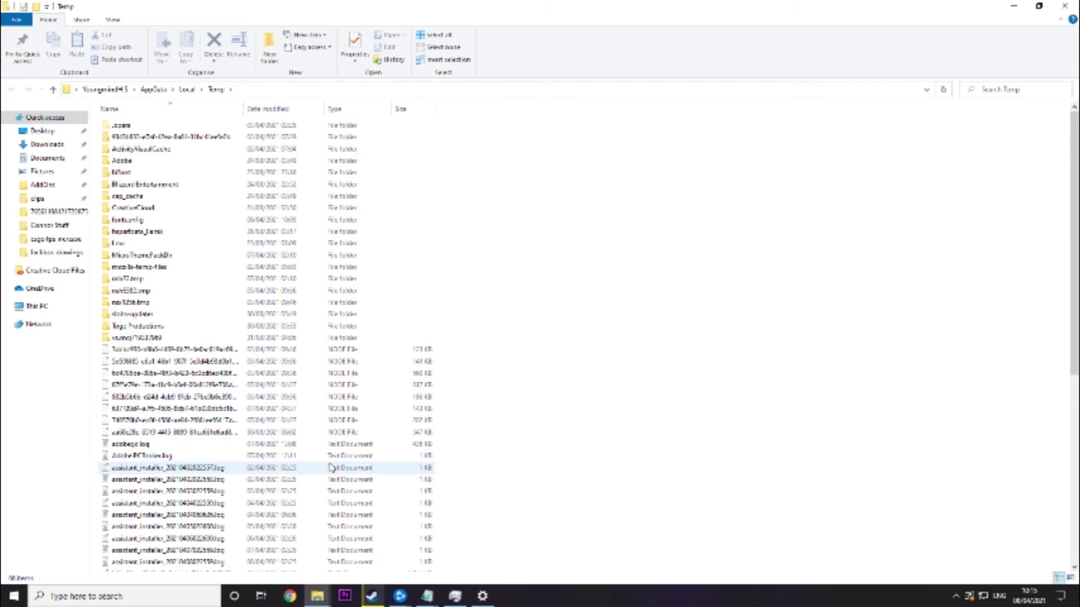
{"action": "key", "text": "ctrl+a"}
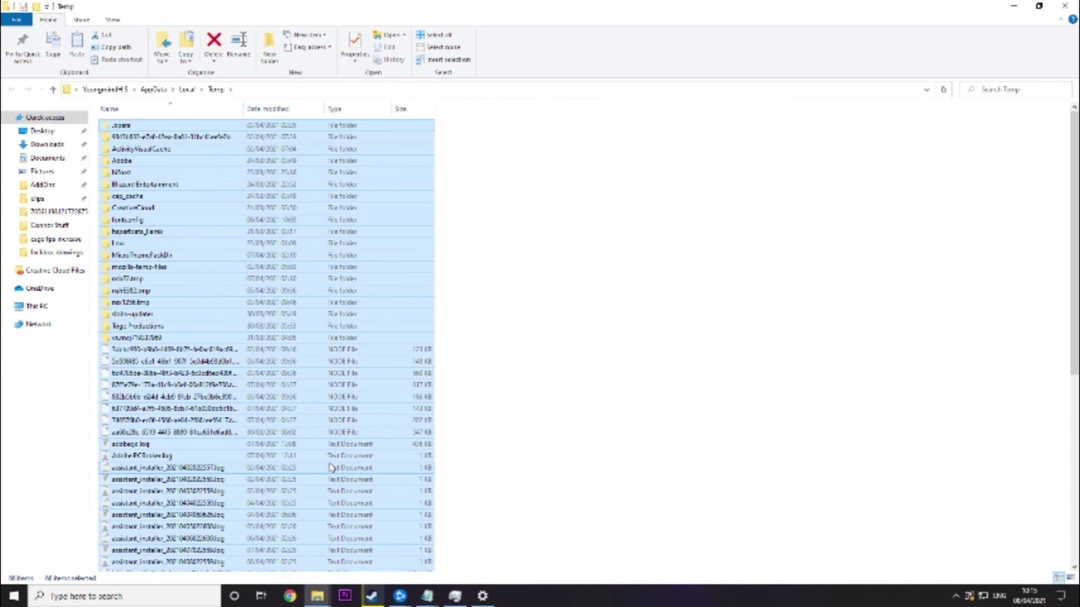
{"action": "key", "text": "Delete"}
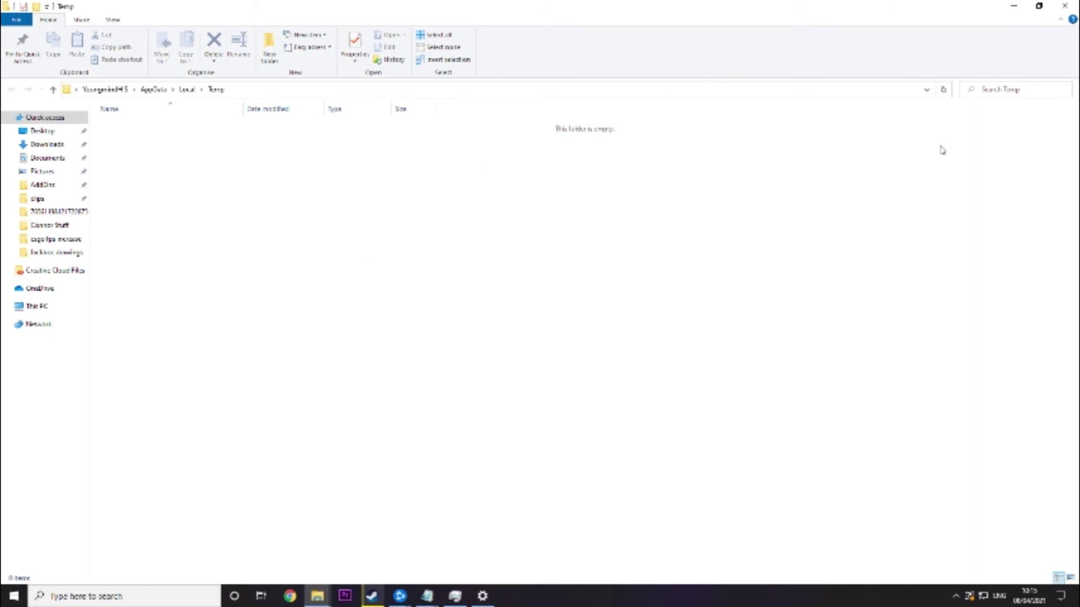
{"action": "left_click", "coordinate": [1062, 5]}
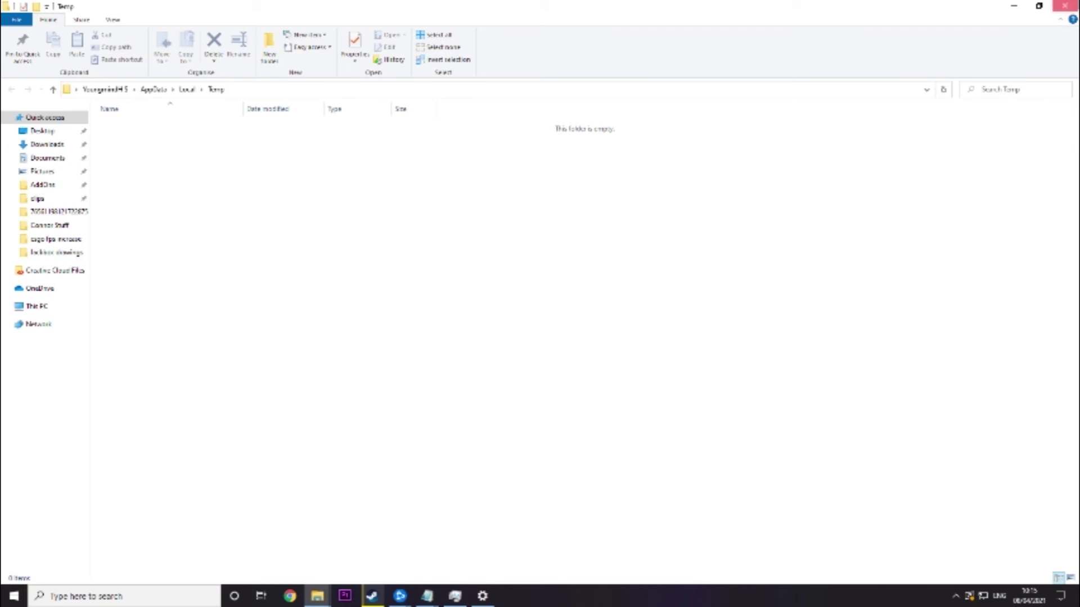